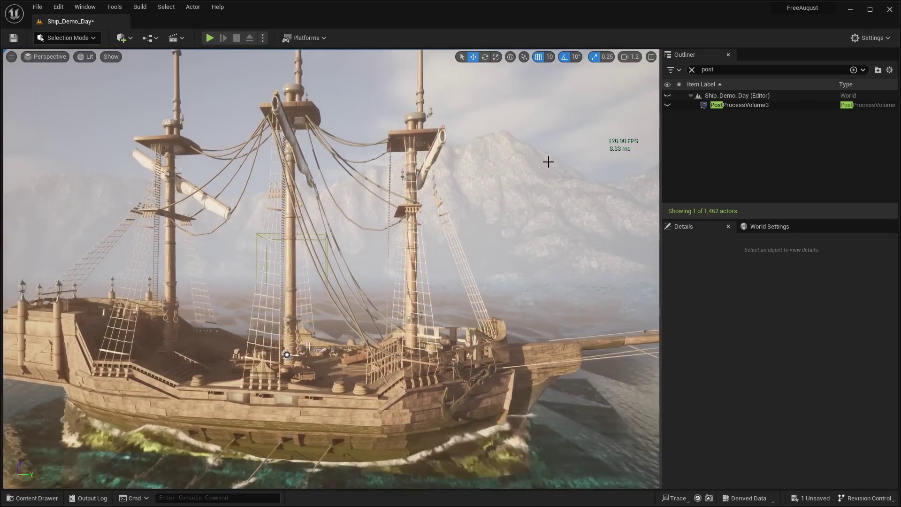
pyautogui.press('w')
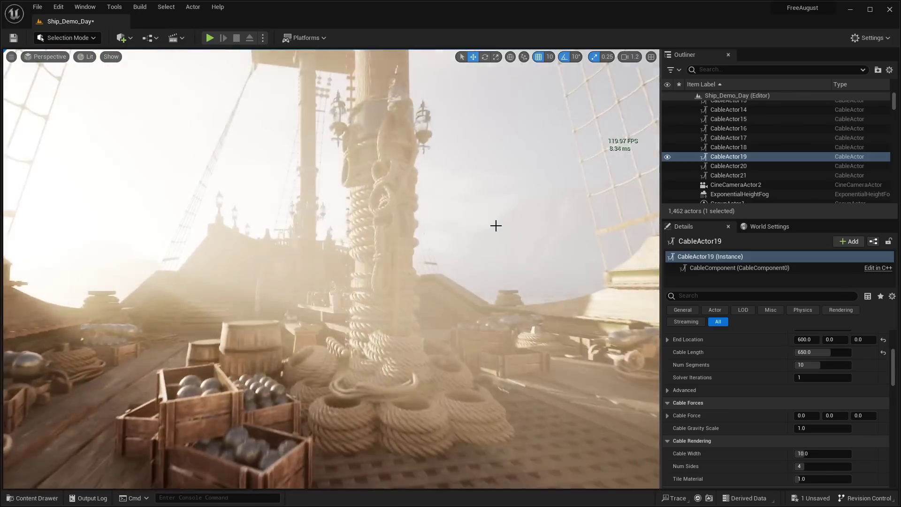
pyautogui.press('w')
pyautogui.moveTo(497, 226); pyautogui.dragTo(496, 225, button='right')
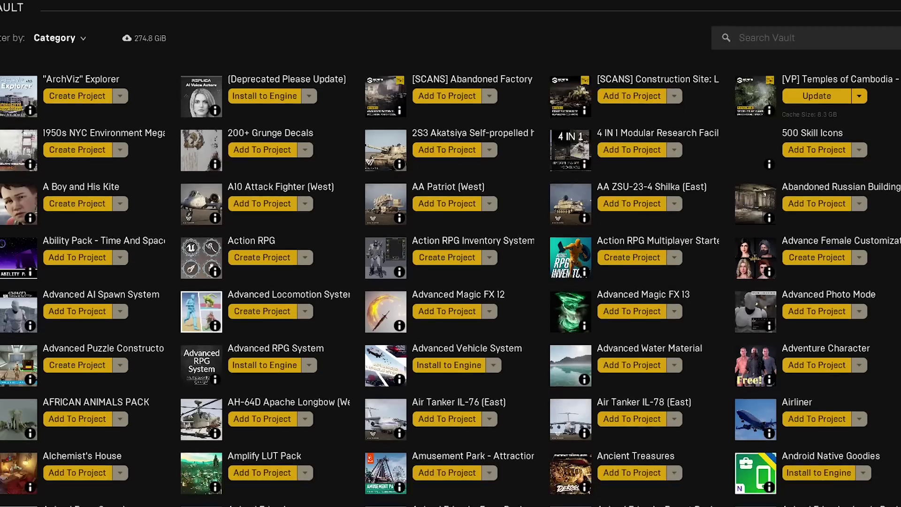
pyautogui.scroll(-10, 450, 253)
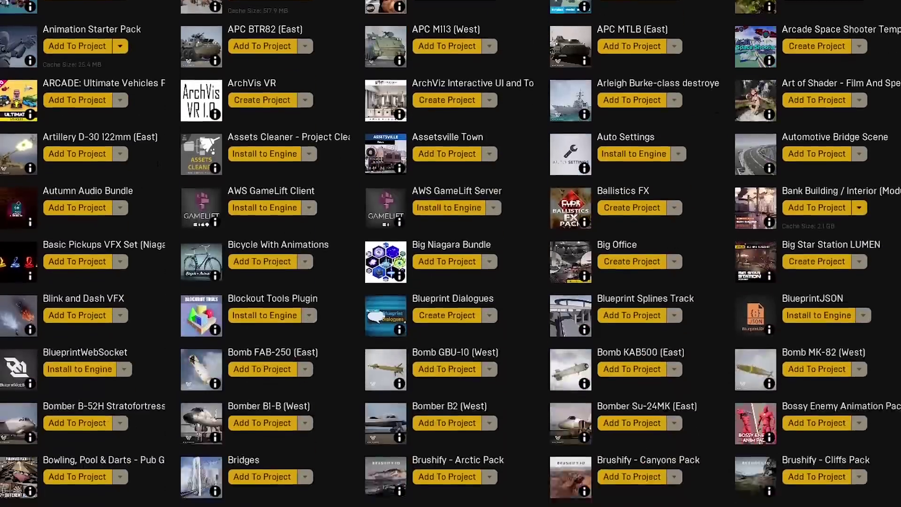
pyautogui.scroll(-20, 451, 254)
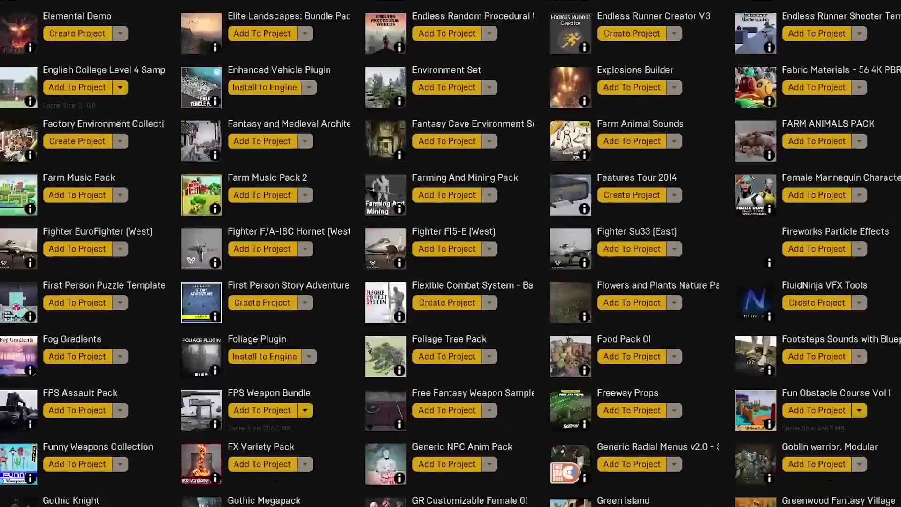
pyautogui.scroll(-5, 450, 253)
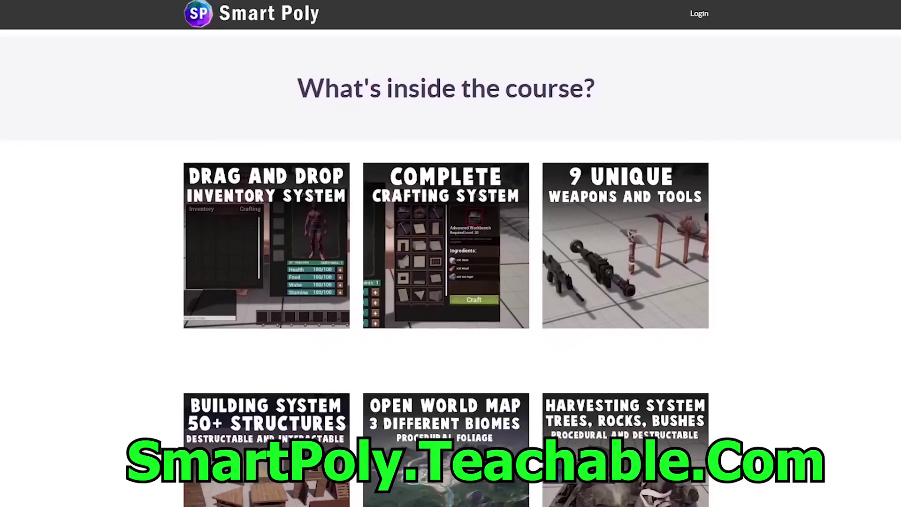
pyautogui.scroll(-1, 450, 268)
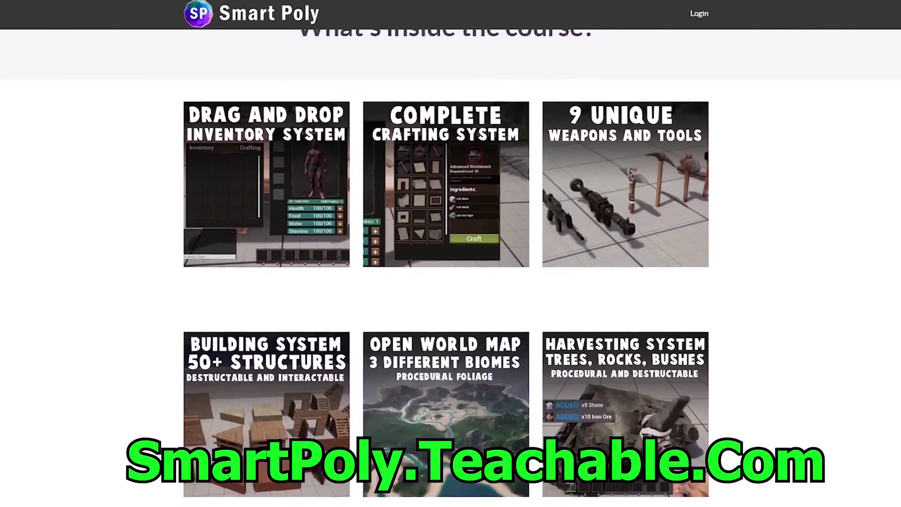
pyautogui.scroll(1, 450, 267)
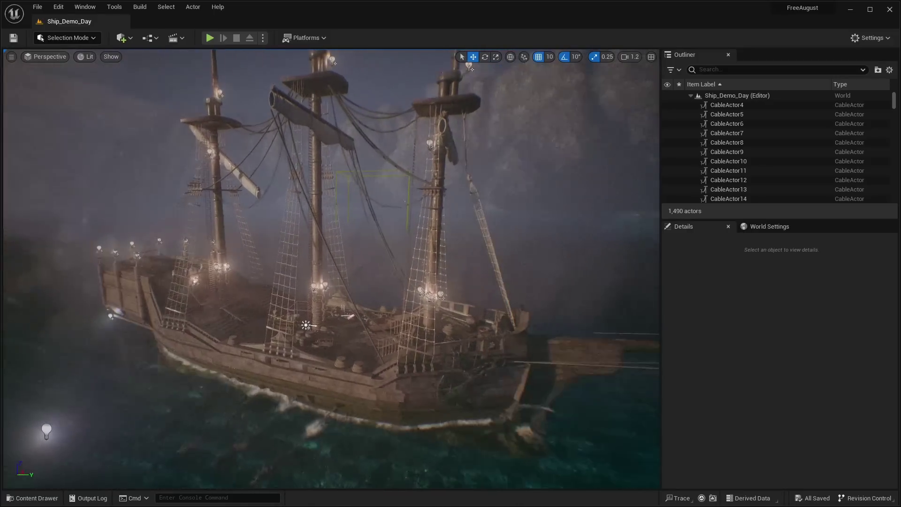
# Step: Show the frame rate in the viewport with the console command stat fps and view the whole ship
pyautogui.write('stat fp')
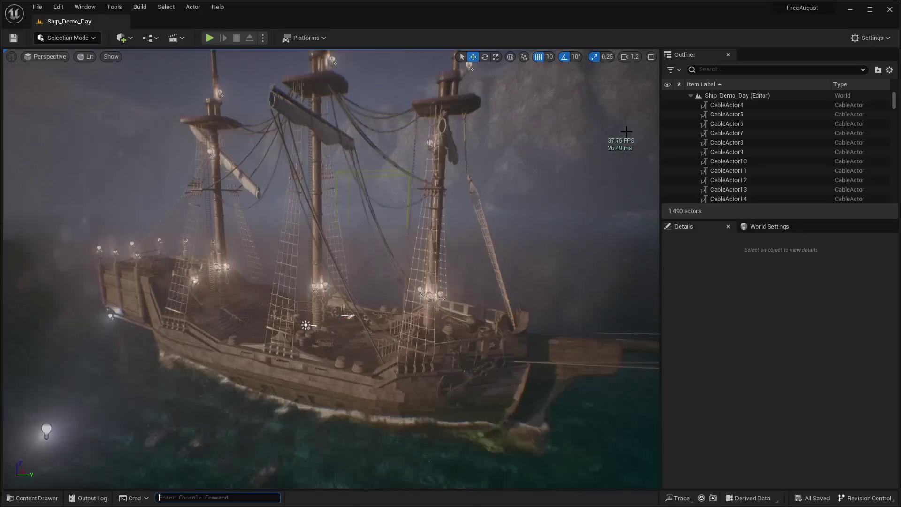
pyautogui.moveTo(484, 229)
pyautogui.mouseDown(button='right')
pyautogui.moveTo(447, 213)
pyautogui.moveTo(480, 226)
pyautogui.mouseUp(button='right')
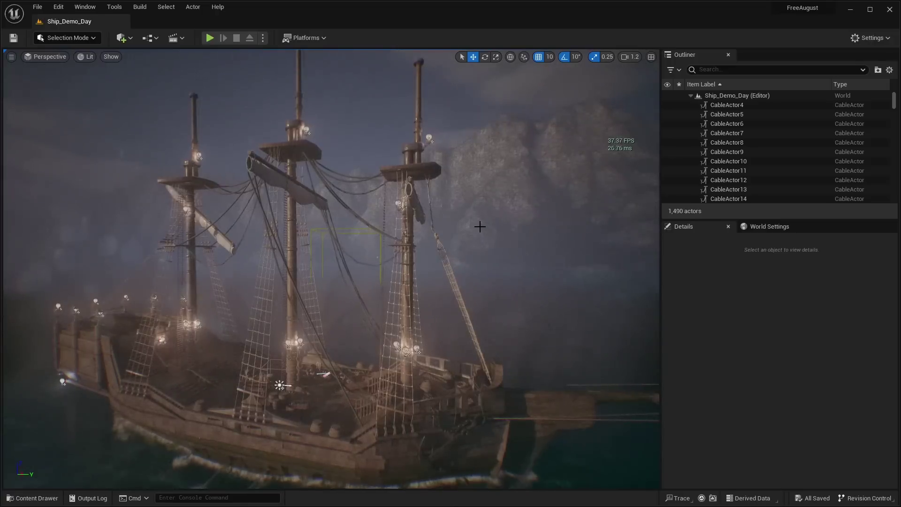
pyautogui.moveTo(480, 226); pyautogui.dragTo(451, 274, button='right')
# Step: Switch the viewport to the Light Complexity view mode and inspect the ship's lighting cost from several angles
pyautogui.click(94, 56)
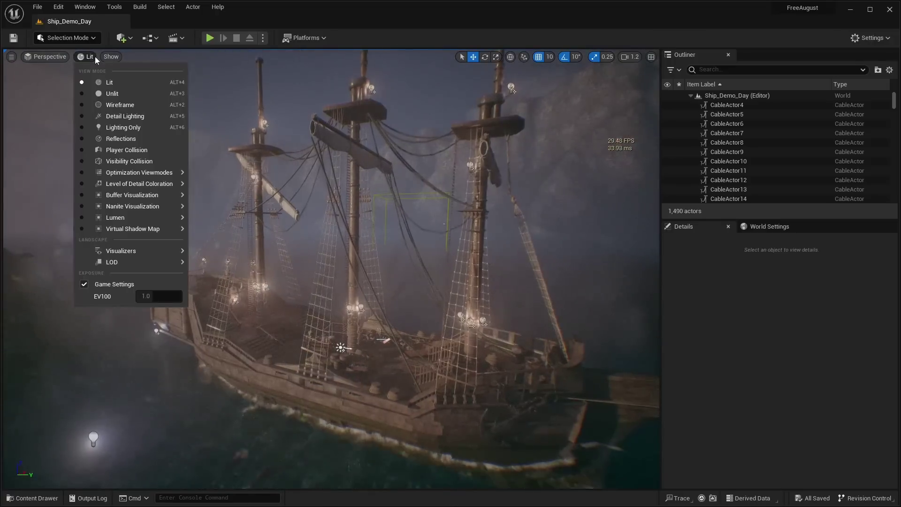
pyautogui.moveTo(625, 147); pyautogui.dragTo(625, 156, button='right')
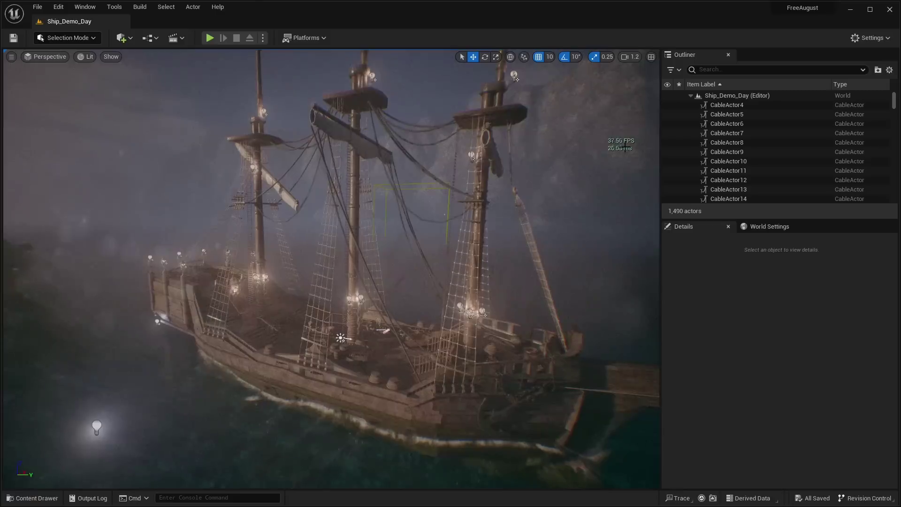
pyautogui.click(85, 55)
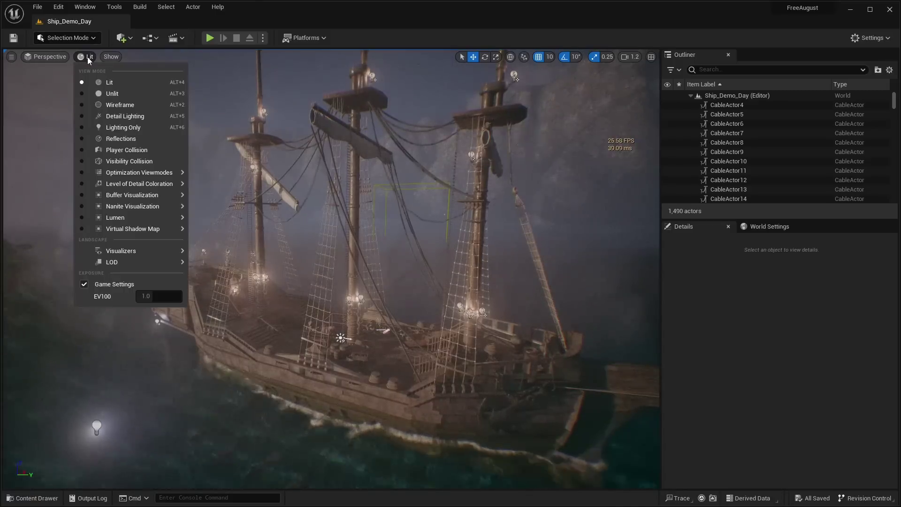
pyautogui.moveTo(138, 172)
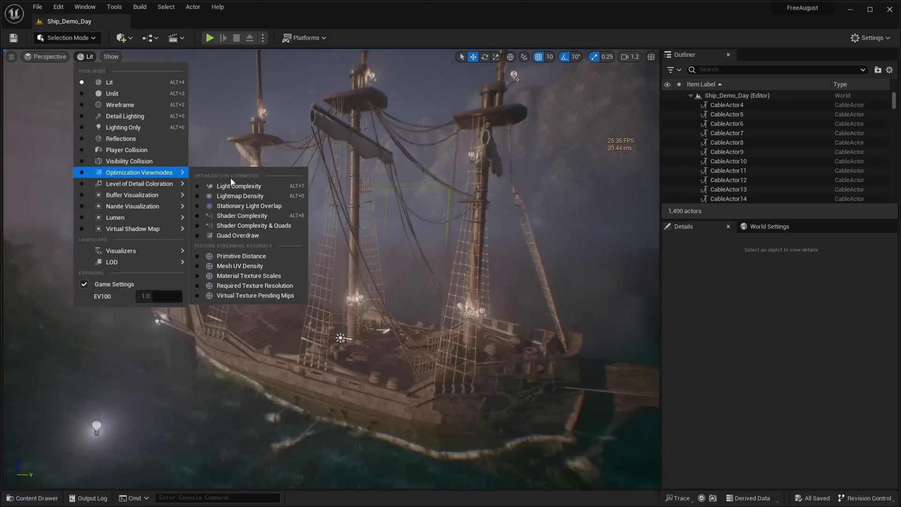
pyautogui.click(241, 187)
pyautogui.moveTo(226, 257); pyautogui.dragTo(226, 257, button='right')
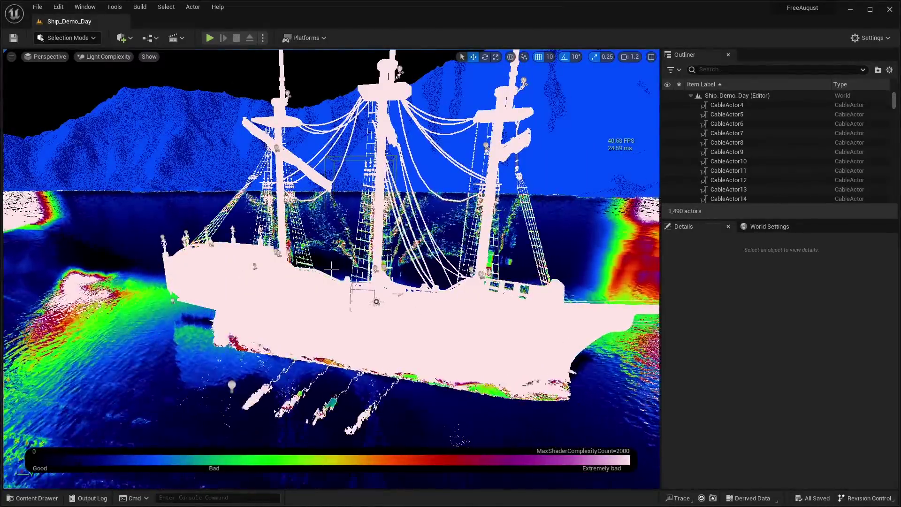
pyautogui.moveTo(331, 268); pyautogui.dragTo(350, 282, button='right')
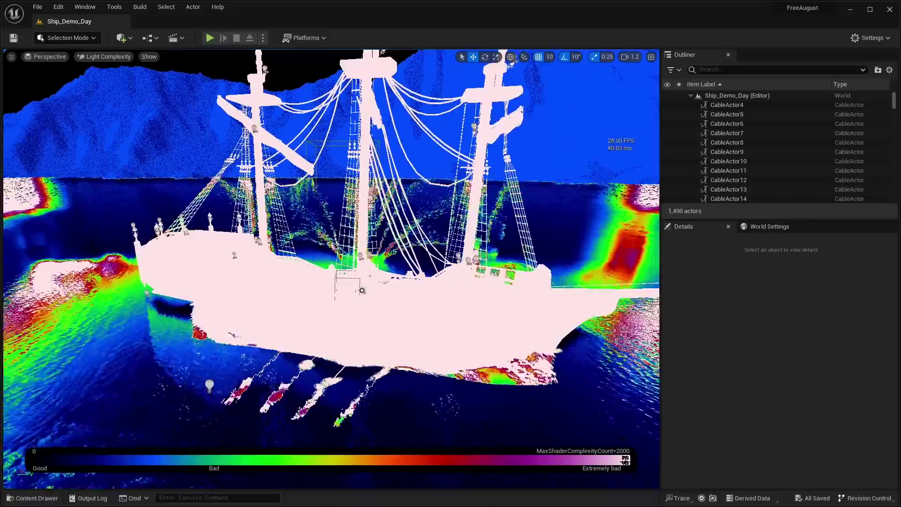
pyautogui.moveTo(478, 288); pyautogui.dragTo(450, 280, button='right')
pyautogui.press('w')
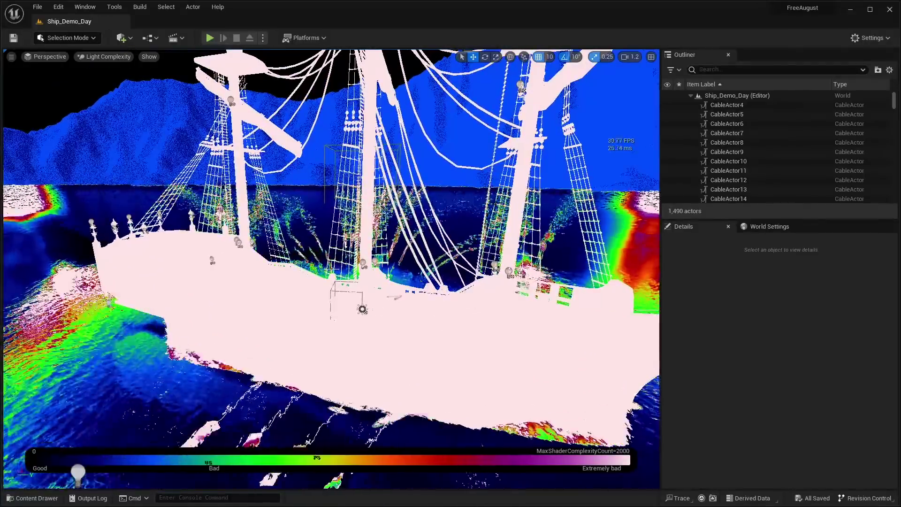
# Step: Filter the Outliner by "point" and focus the view on PointLight3
pyautogui.click(716, 72)
pyautogui.write('point')
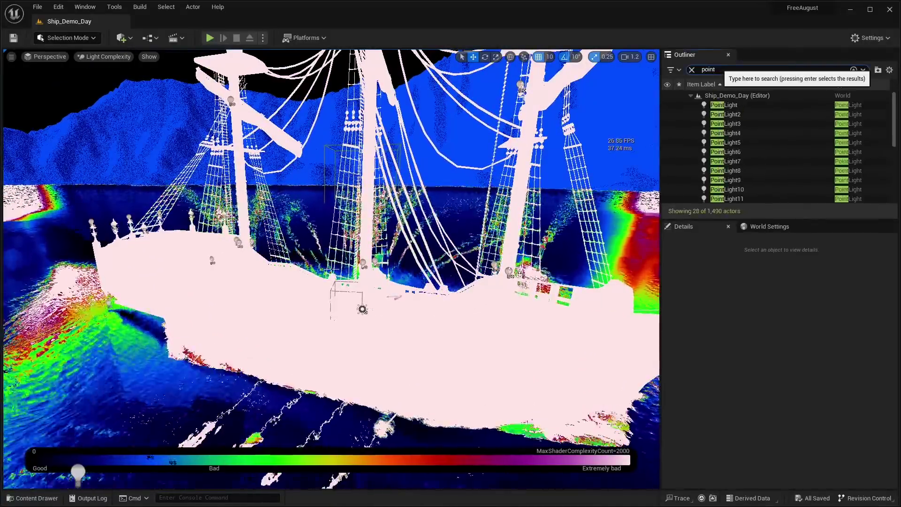
pyautogui.doubleClick(804, 124)
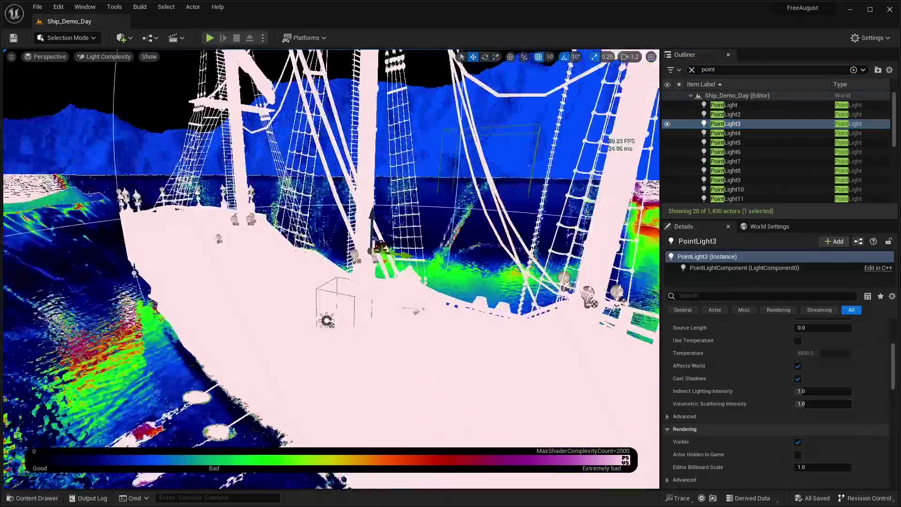
# Step: Check the point lights around the mast in Lit view mode, then return to Light Complexity
pyautogui.click(108, 56)
pyautogui.click(110, 75)
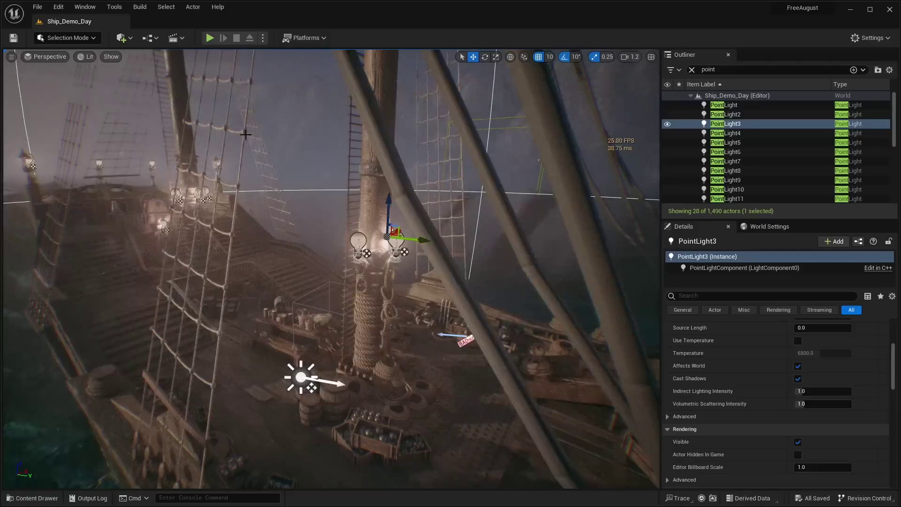
pyautogui.moveTo(410, 205); pyautogui.dragTo(7, 85, button='right')
pyautogui.click(90, 58)
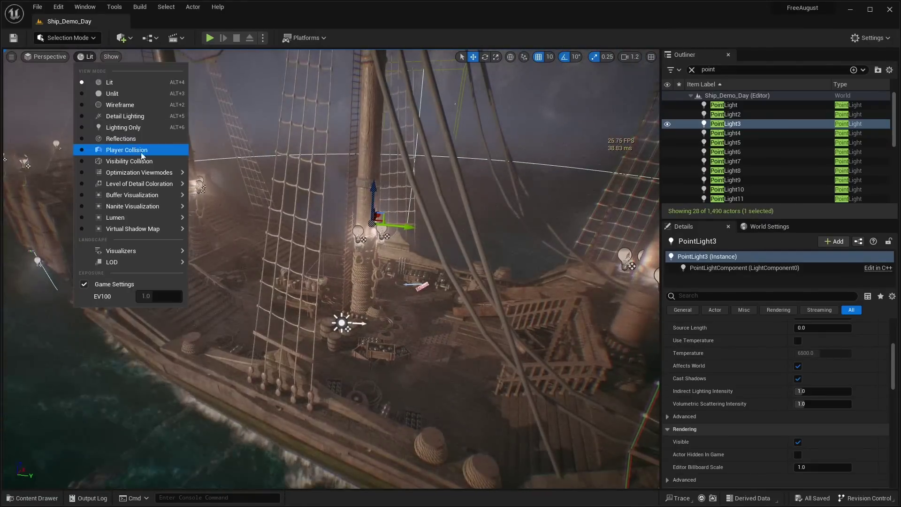
pyautogui.moveTo(145, 177)
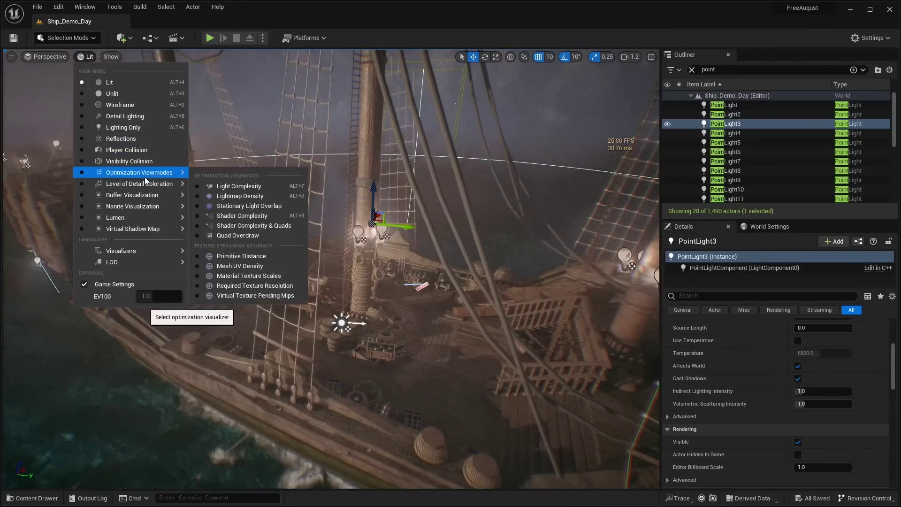
pyautogui.click(230, 186)
# Step: Delete all point lights listed by the Outliner filter and check the ship in Light Complexity
pyautogui.click(765, 70)
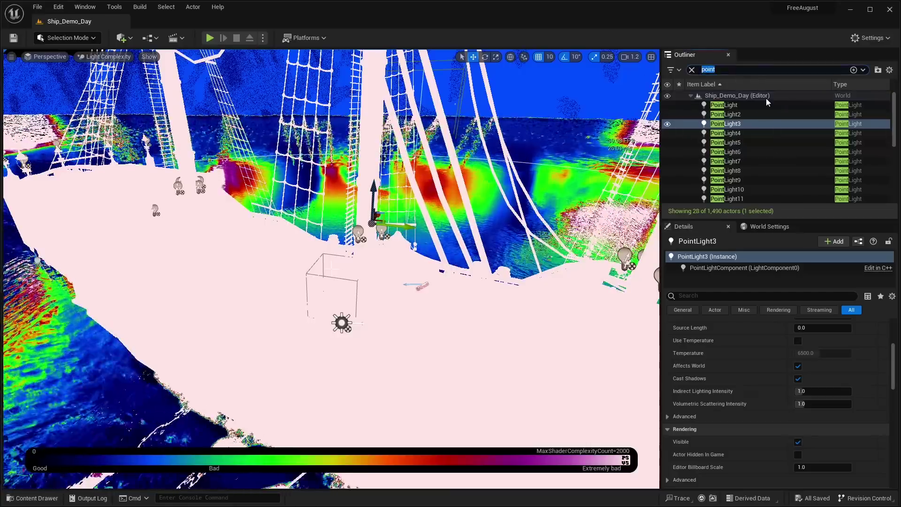
pyautogui.click(772, 145)
pyautogui.hotkey('ctrl', 'a')
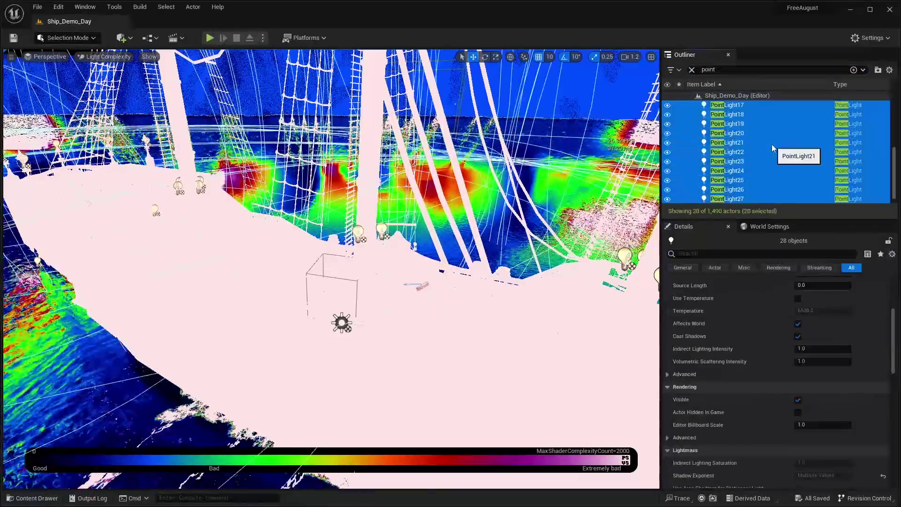
pyautogui.press('Delete')
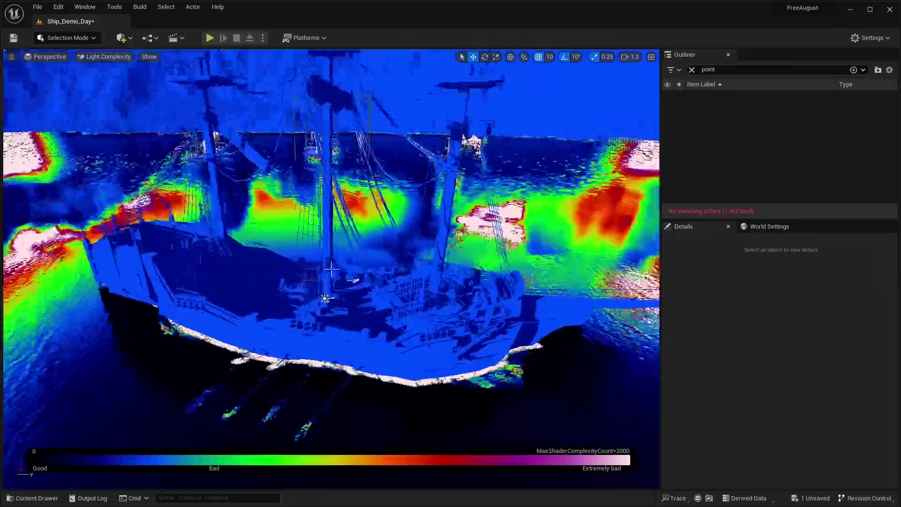
pyautogui.moveTo(585, 131); pyautogui.dragTo(592, 121, button='right')
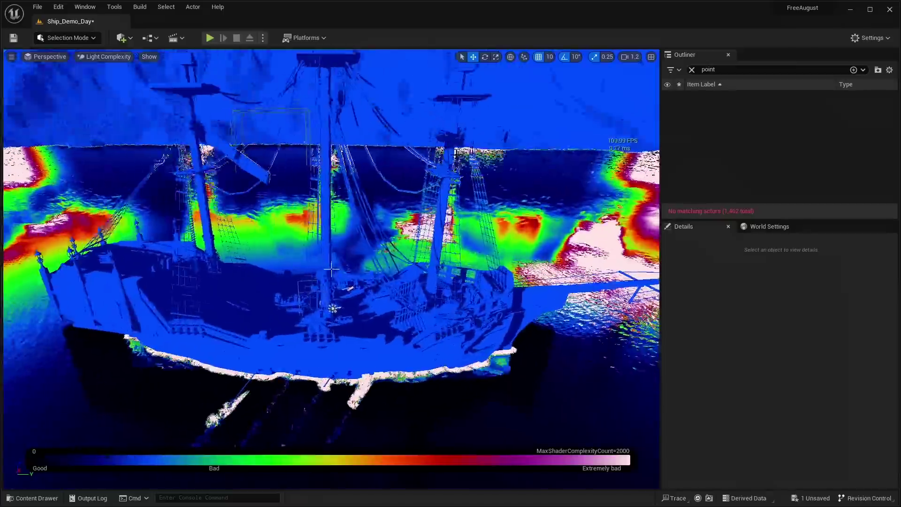
pyautogui.moveTo(331, 269); pyautogui.dragTo(331, 269, button='right')
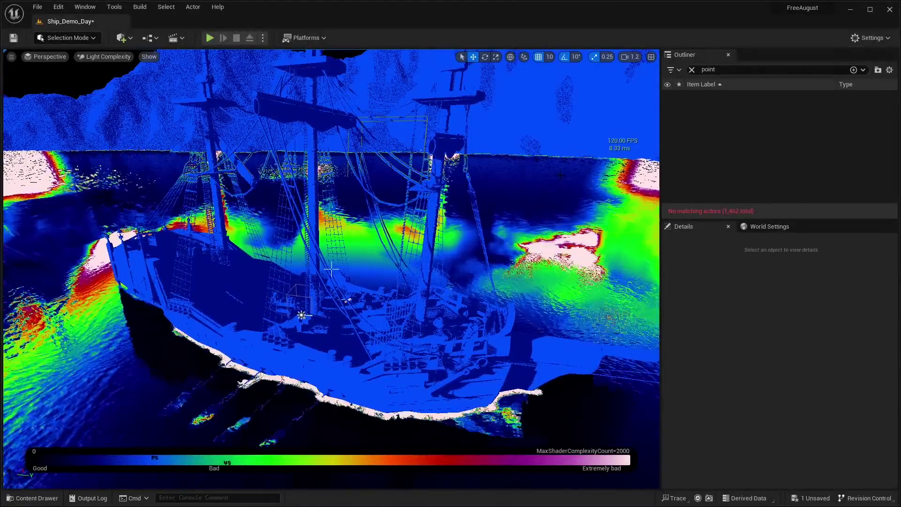
pyautogui.moveTo(332, 269); pyautogui.dragTo(332, 269, button='right')
# Step: Set the viewport back to Lit view mode and look over the ship without the point lights
pyautogui.click(103, 56)
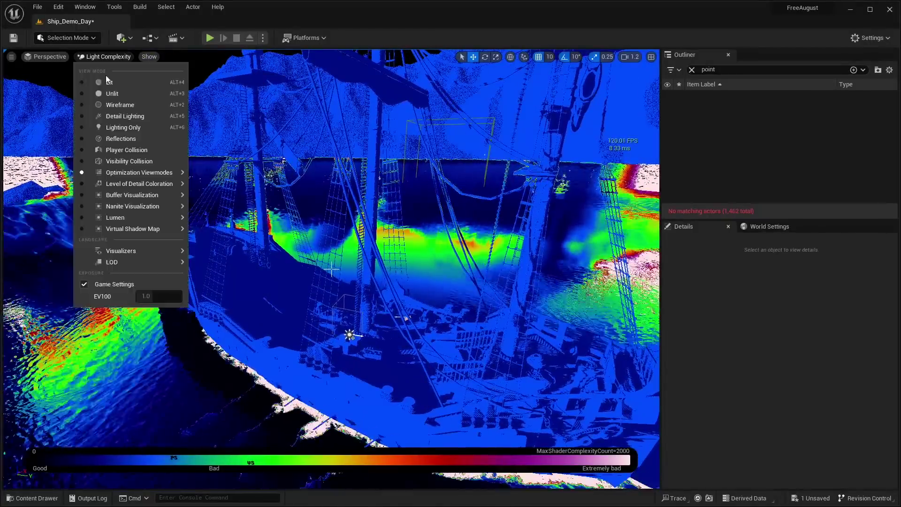
pyautogui.click(110, 77)
pyautogui.moveTo(331, 269); pyautogui.dragTo(332, 268, button='right')
# Step: Filter the Outliner by "post", hide PostProcessVolume3 and look over the ship's deck
pyautogui.click(692, 70)
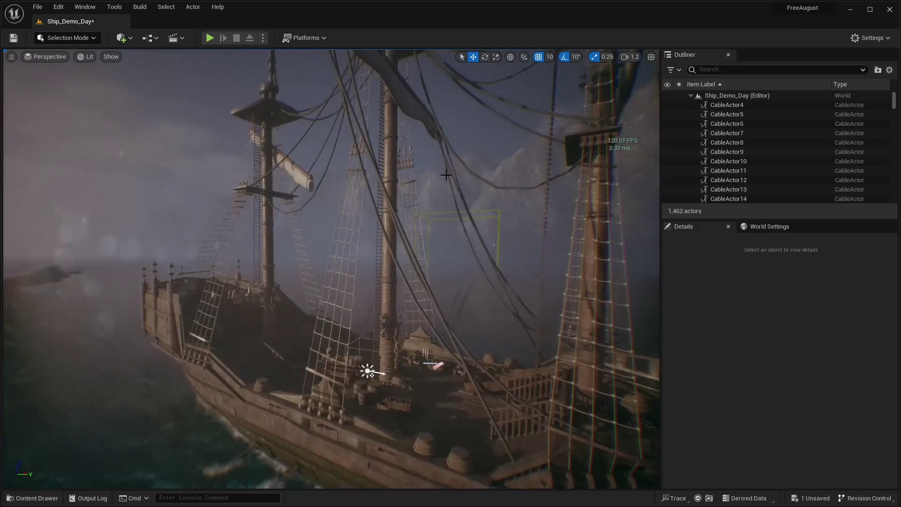
pyautogui.moveTo(431, 177); pyautogui.dragTo(431, 176, button='right')
pyautogui.write('post')
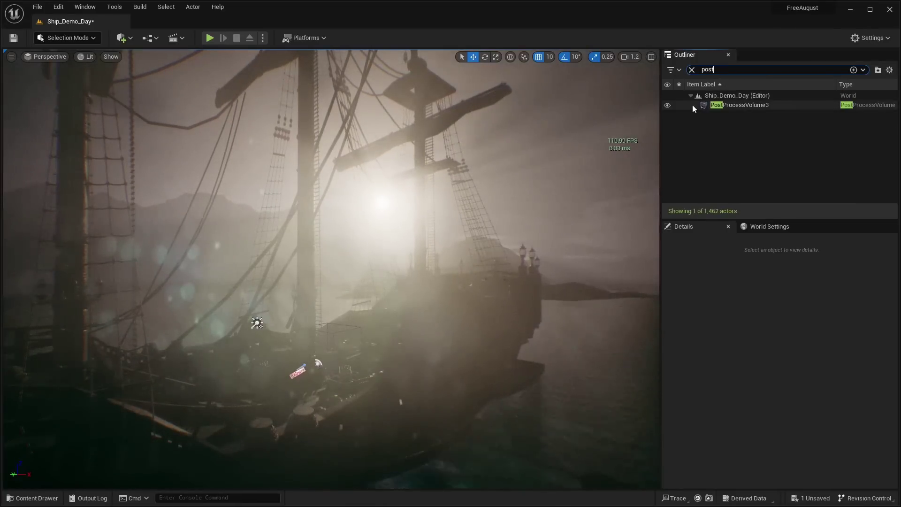
pyautogui.click(667, 105)
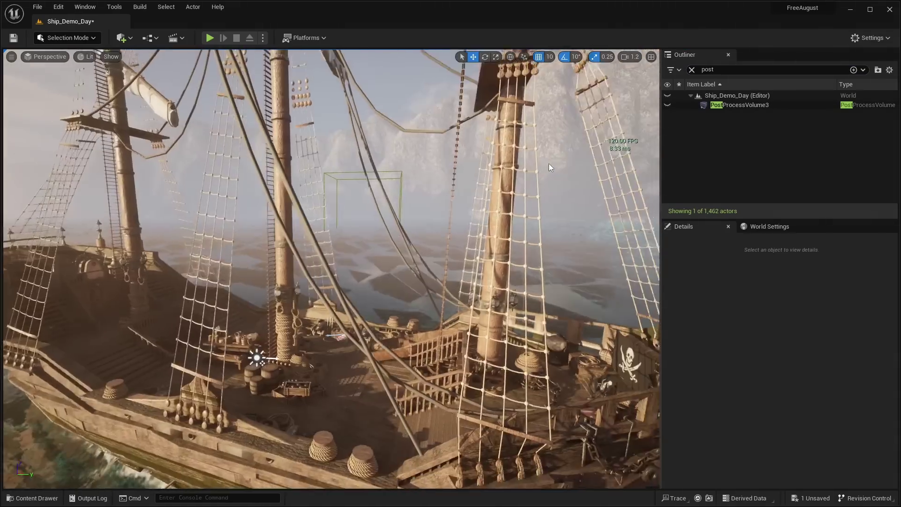
pyautogui.moveTo(548, 163); pyautogui.dragTo(548, 162, button='right')
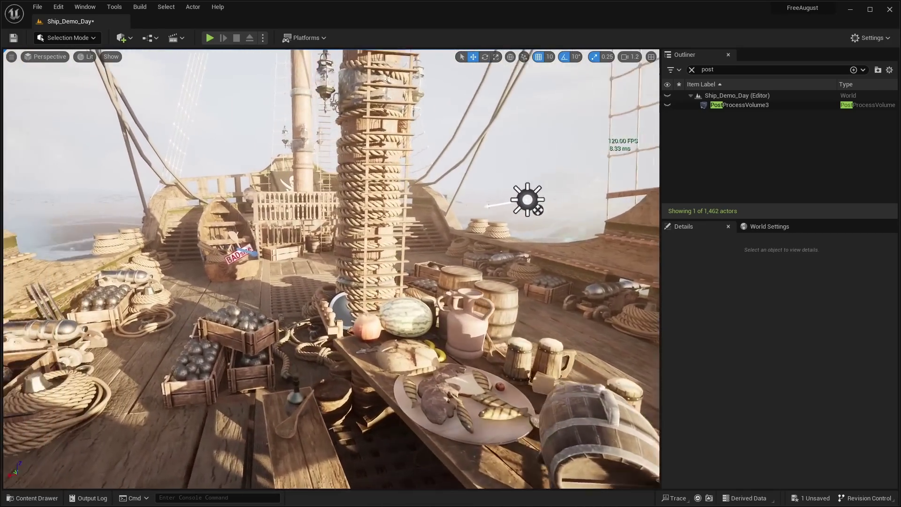
pyautogui.moveTo(548, 161); pyautogui.dragTo(549, 162, button='right')
# Step: Select a rigging cable on the ship, clear the Outliner filter and select CableActor15 to inspect its cable settings
pyautogui.click(480, 175)
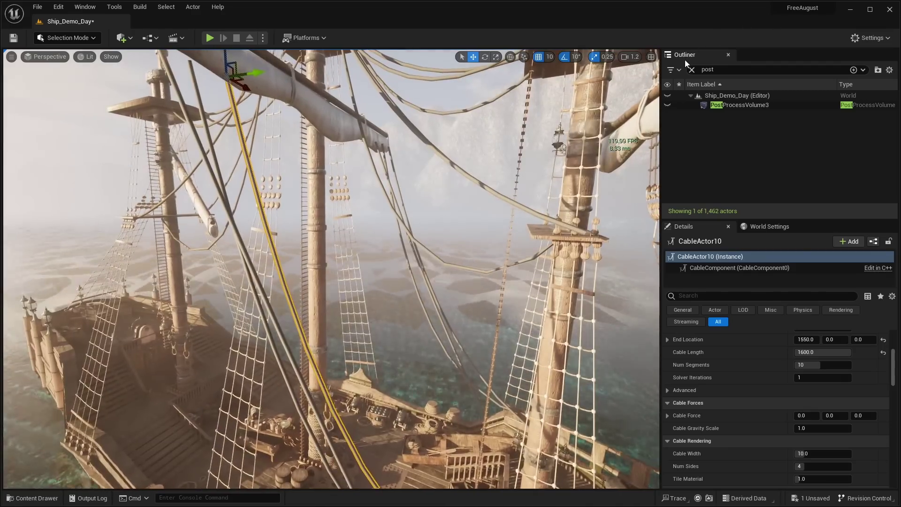
pyautogui.click(691, 70)
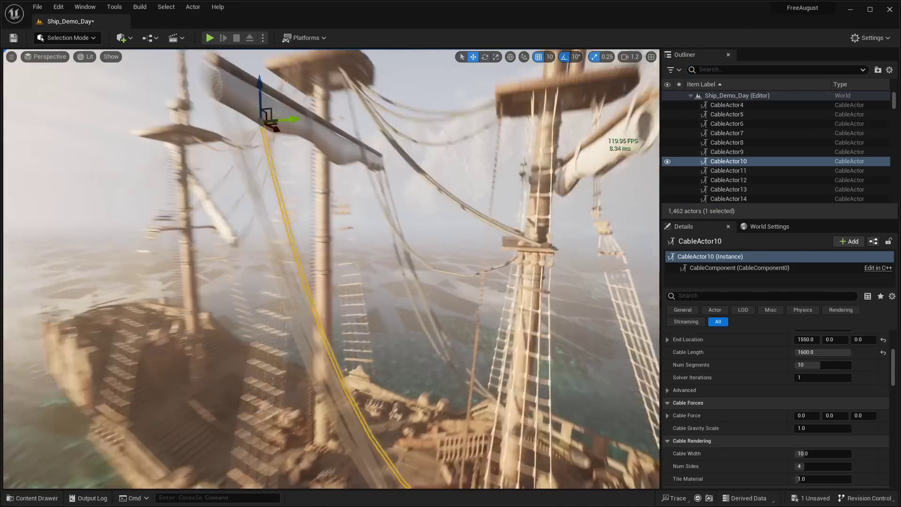
pyautogui.moveTo(488, 158); pyautogui.dragTo(487, 158, button='right')
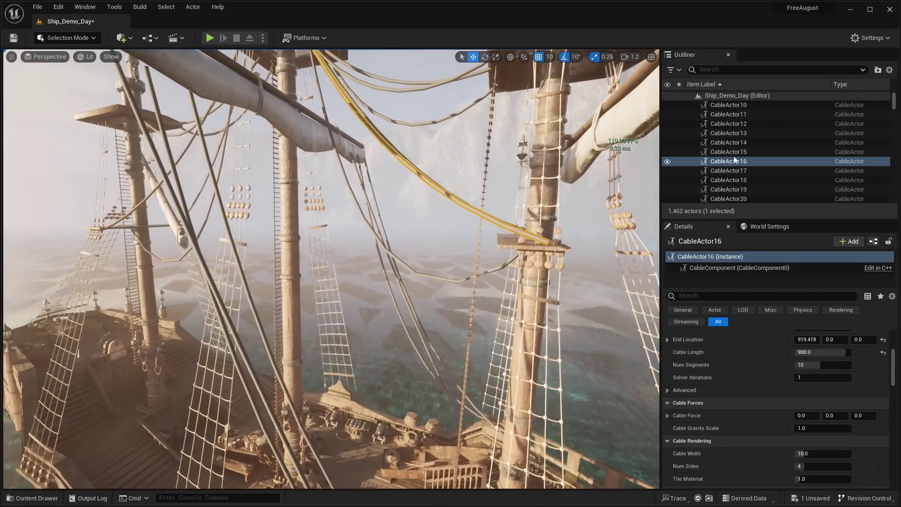
pyautogui.click(737, 152)
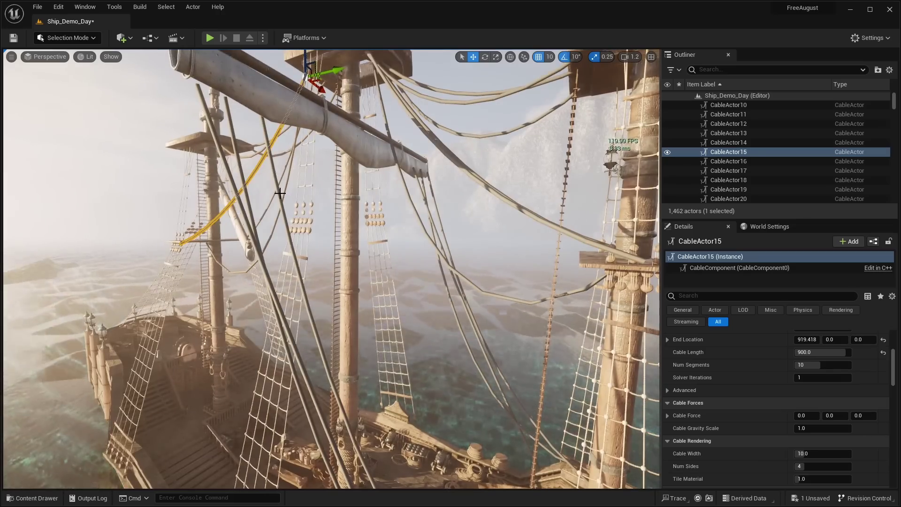
# Step: Select the long rigging cable CableActor10 that runs from the sail yard down to the deck and inspect it
pyautogui.click(280, 192)
pyautogui.press('f')
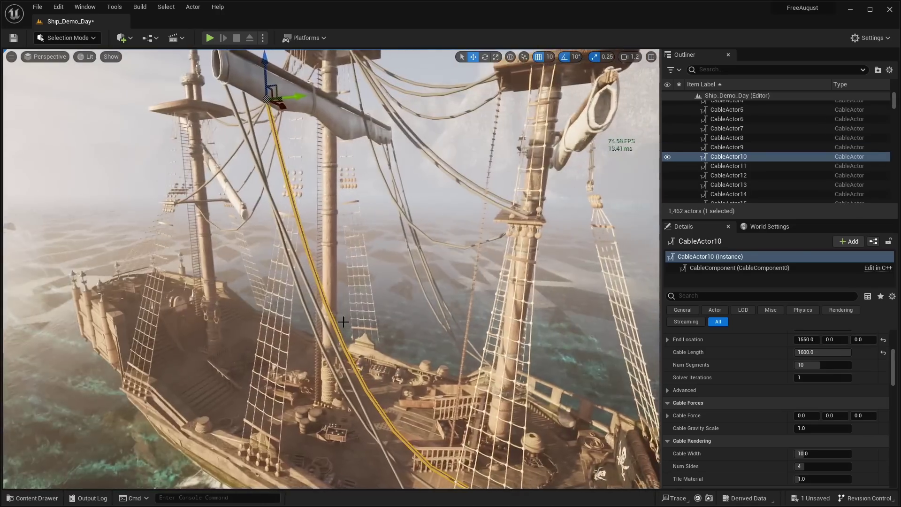
pyautogui.moveTo(344, 322); pyautogui.dragTo(490, 428, button='right')
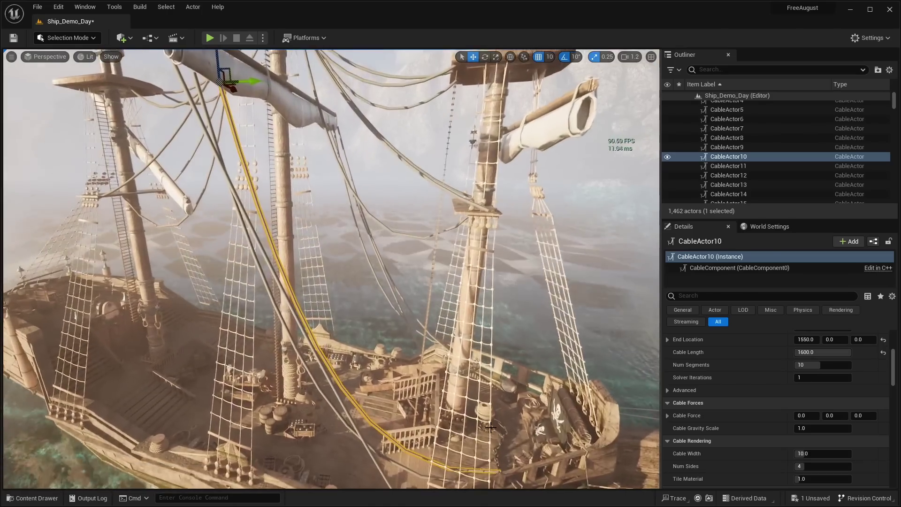
pyautogui.scroll(-3, 491, 427)
pyautogui.press('w')
pyautogui.moveTo(278, 145); pyautogui.dragTo(261, 110, button='right')
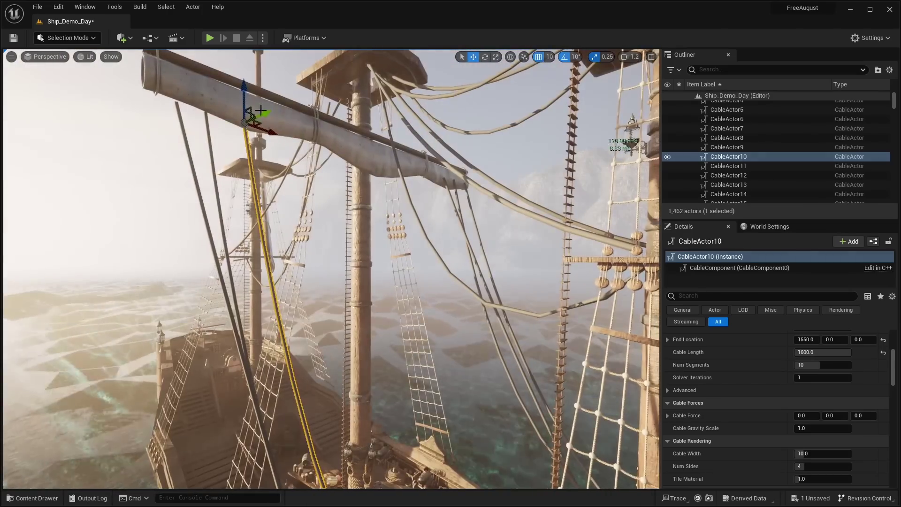
# Step: Select the hanging cable CableActor19 below the mast platform and examine its segments up close
pyautogui.keyDown('alt'); pyautogui.moveTo(261, 111); pyautogui.dragTo(514, 227); pyautogui.keyUp('alt')
pyautogui.press('w')
pyautogui.moveTo(352, 165); pyautogui.dragTo(361, 131, button='right')
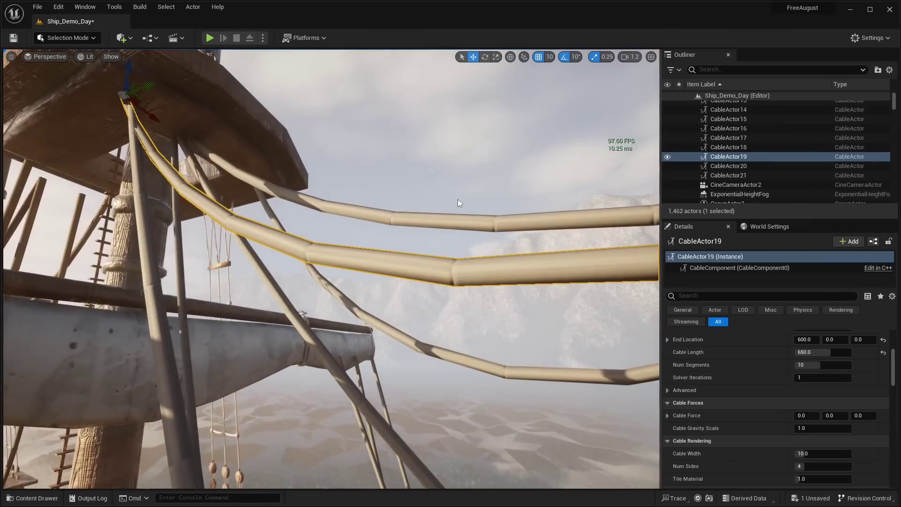
pyautogui.scroll(2, 458, 198)
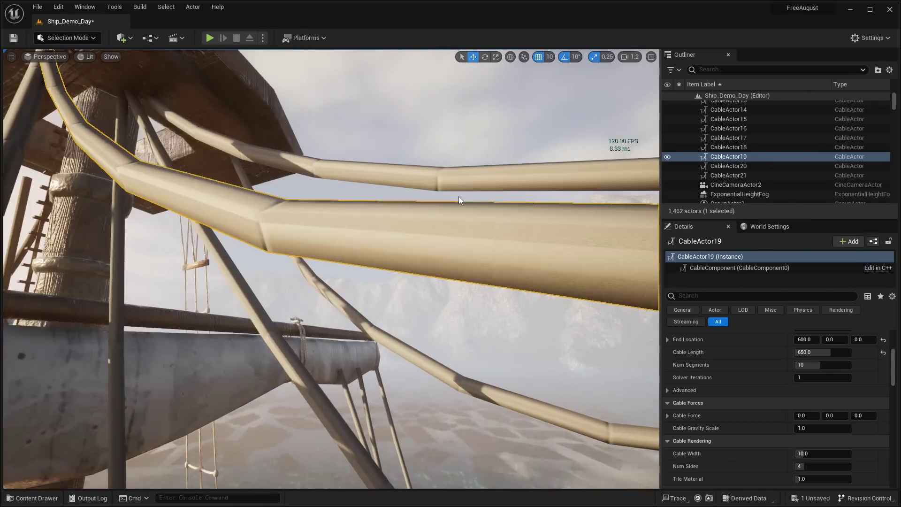
# Step: Examine the ship's masts, sails, rigging and deck from several sides, and bring up the project's content
pyautogui.press('s')
pyautogui.moveTo(502, 218); pyautogui.dragTo(242, 235, button='right')
pyautogui.moveTo(355, 170); pyautogui.dragTo(460, 125, button='right')
pyautogui.press('w')
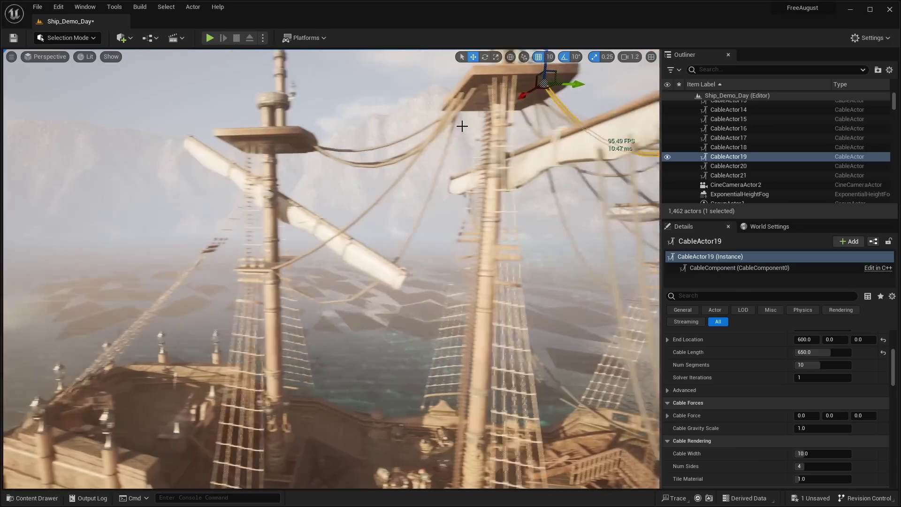
pyautogui.keyDown('alt'); pyautogui.moveTo(369, 151); pyautogui.dragTo(404, 139); pyautogui.keyUp('alt')
pyautogui.keyDown('alt'); pyautogui.moveTo(478, 113); pyautogui.dragTo(435, 159); pyautogui.keyUp('alt')
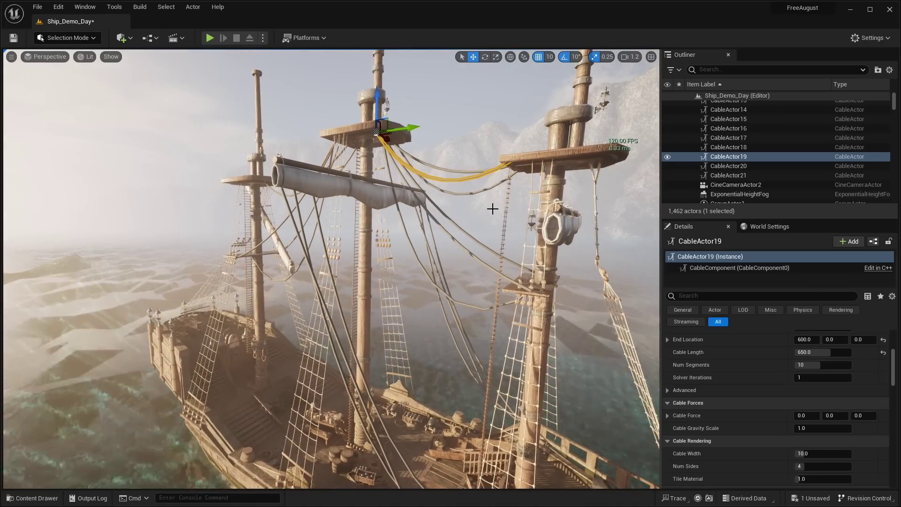
pyautogui.press('w')
pyautogui.moveTo(492, 209)
pyautogui.mouseDown(button='right')
pyautogui.moveTo(483, 252)
pyautogui.moveTo(464, 230)
pyautogui.moveTo(499, 225)
pyautogui.moveTo(484, 320)
pyautogui.moveTo(495, 226)
pyautogui.mouseUp(button='right')
pyautogui.press('s')
pyautogui.press('s')
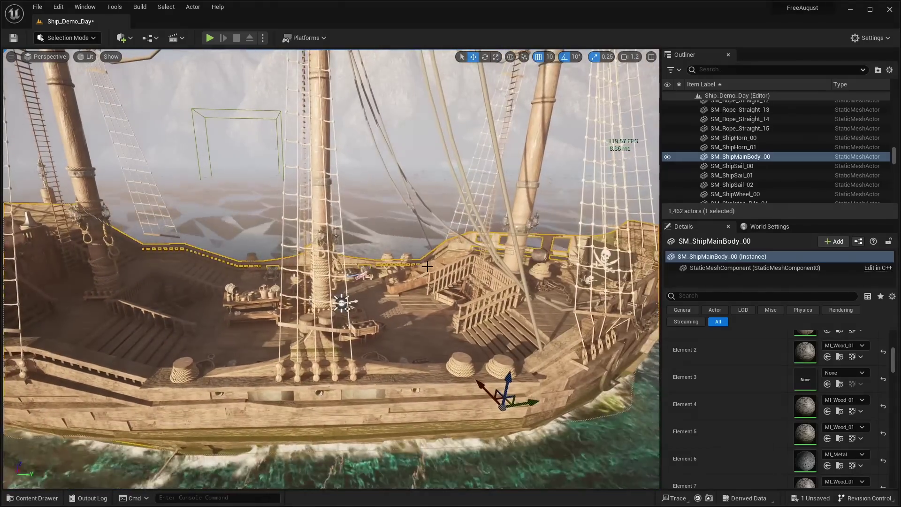
pyautogui.hotkey('ctrl', 'space')
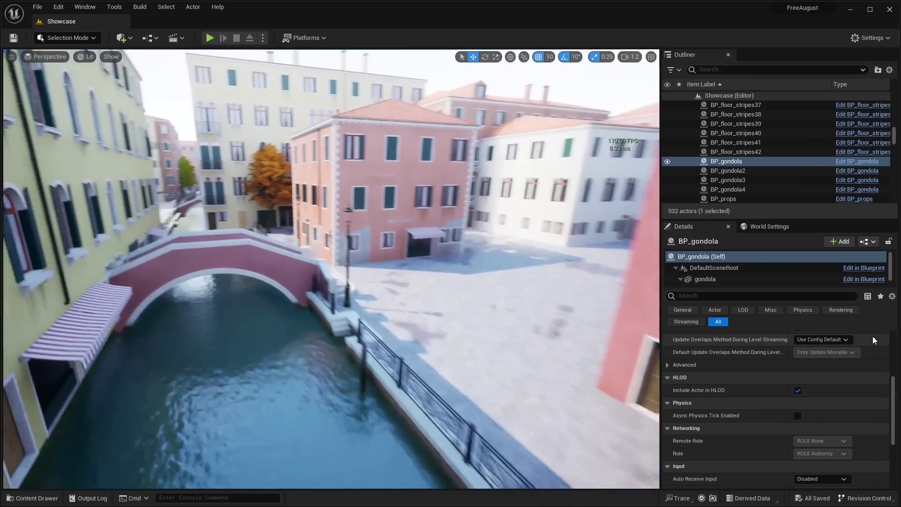
# Step: Look over the canal city in the Showcase level from above with the camera speed raised to 2
pyautogui.scroll(3, 331, 269)
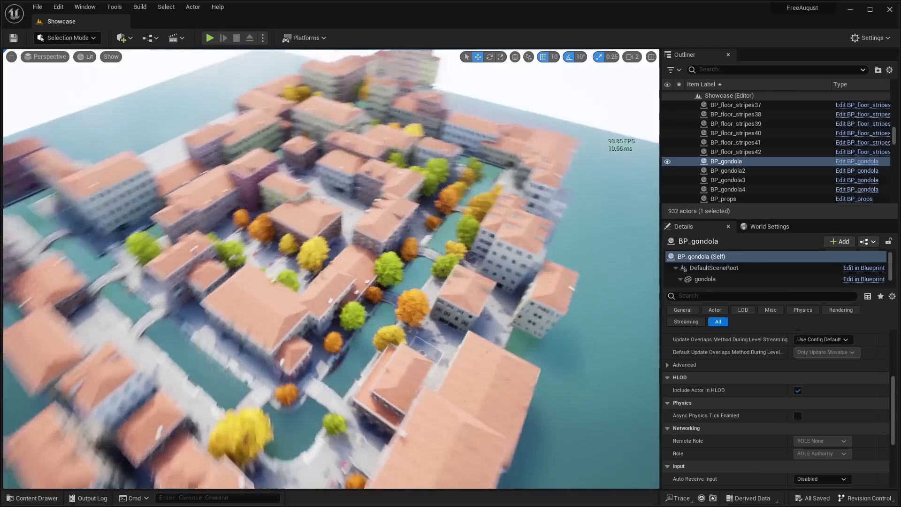
pyautogui.moveTo(331, 268); pyautogui.dragTo(197, 256, button='right')
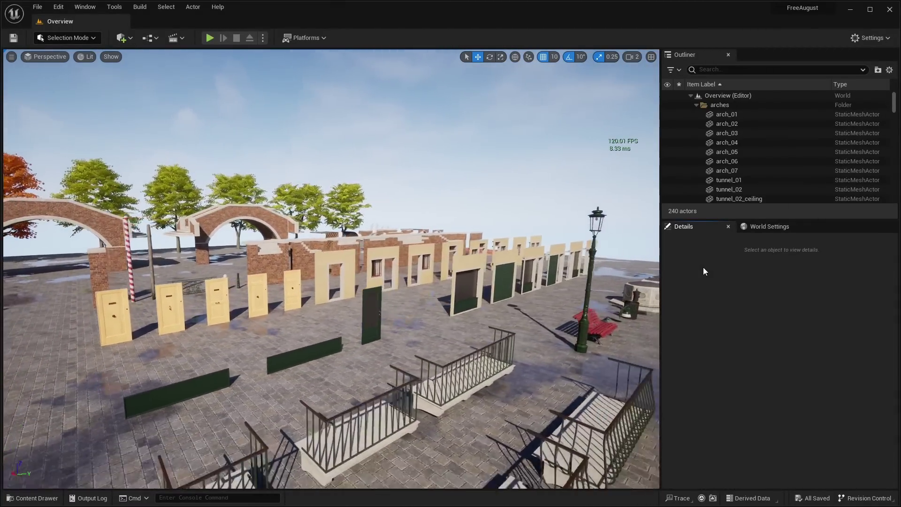
# Step: Look over the modular doors, balconies, shop fronts, walls, bridges and trees laid out in the Overview level
pyautogui.press('Up')
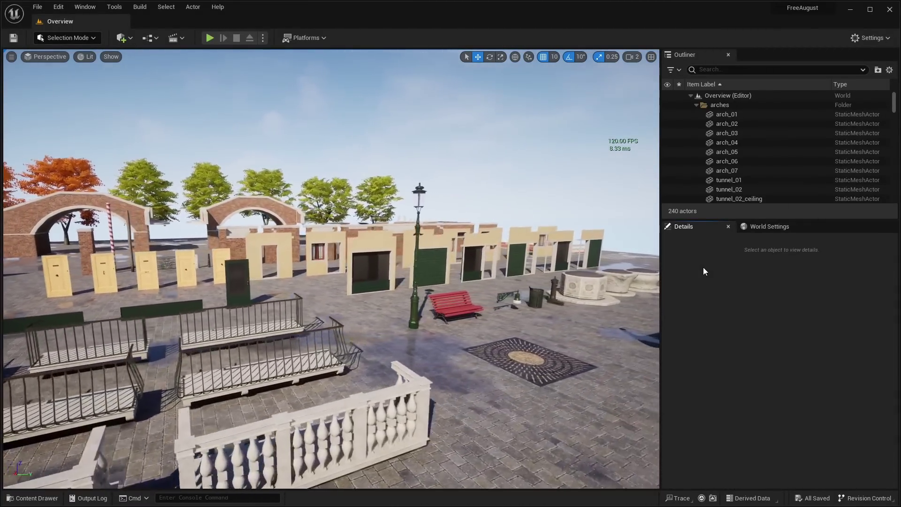
pyautogui.press('Up')
pyautogui.press('Right')
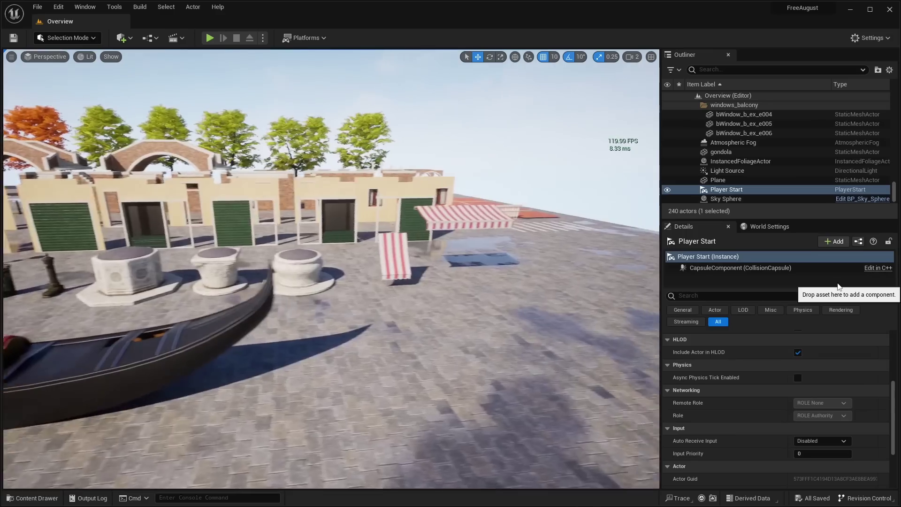
pyautogui.press('Up')
pyautogui.press('Up')
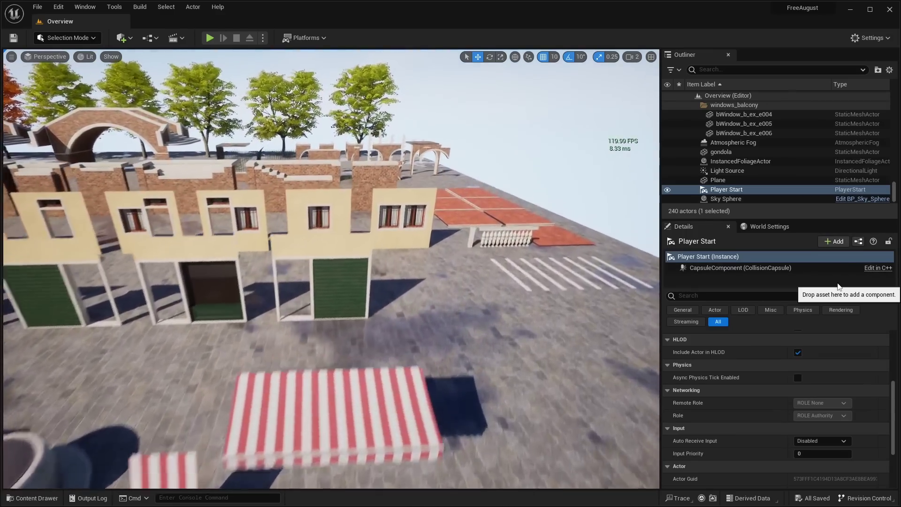
pyautogui.press('Up')
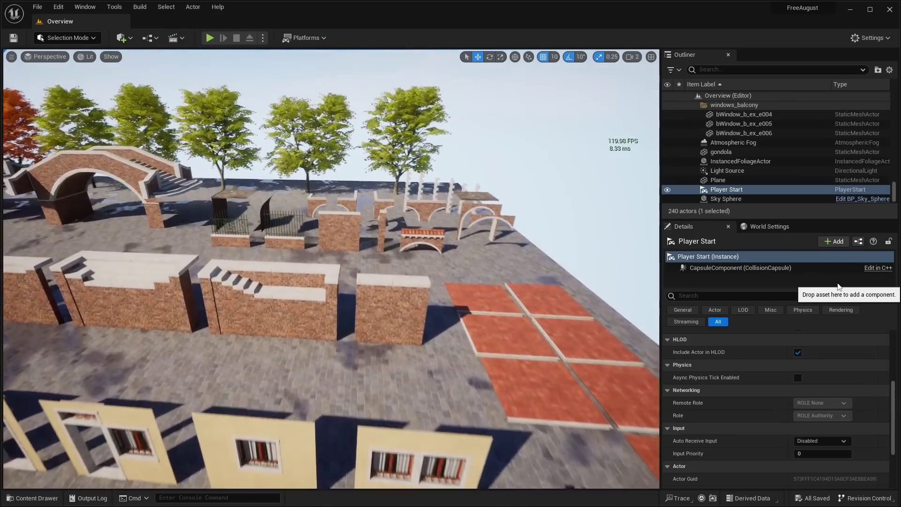
pyautogui.press('Left')
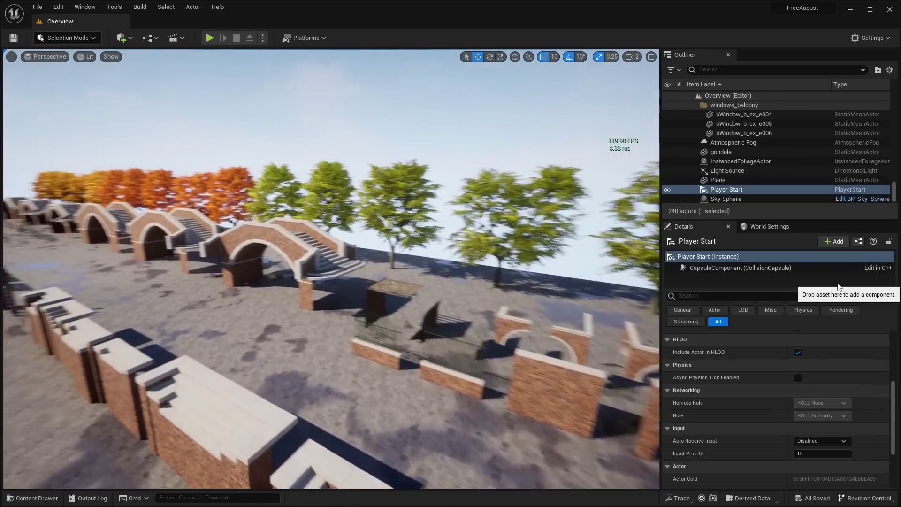
pyautogui.press('Left')
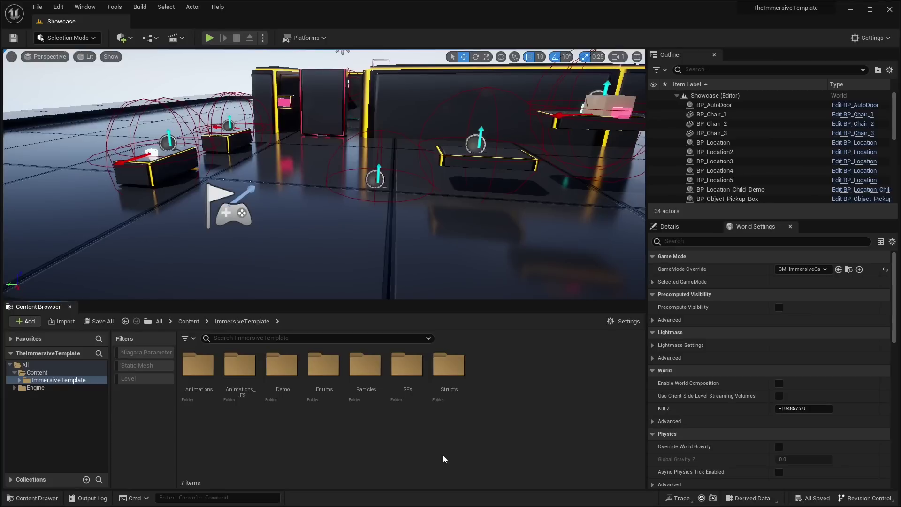
# Step: Close the Content Browser and play the Showcase level of TheImmersiveTemplate in the editor
pyautogui.click(70, 307)
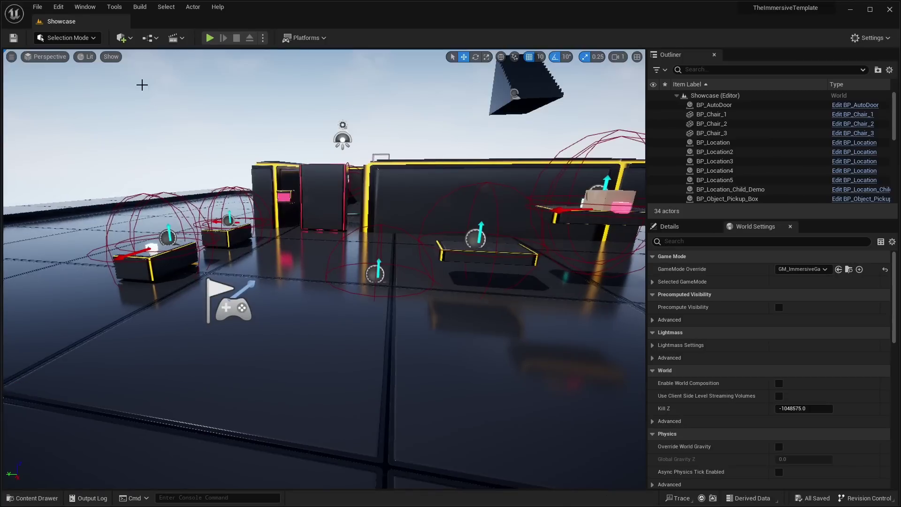
pyautogui.click(209, 38)
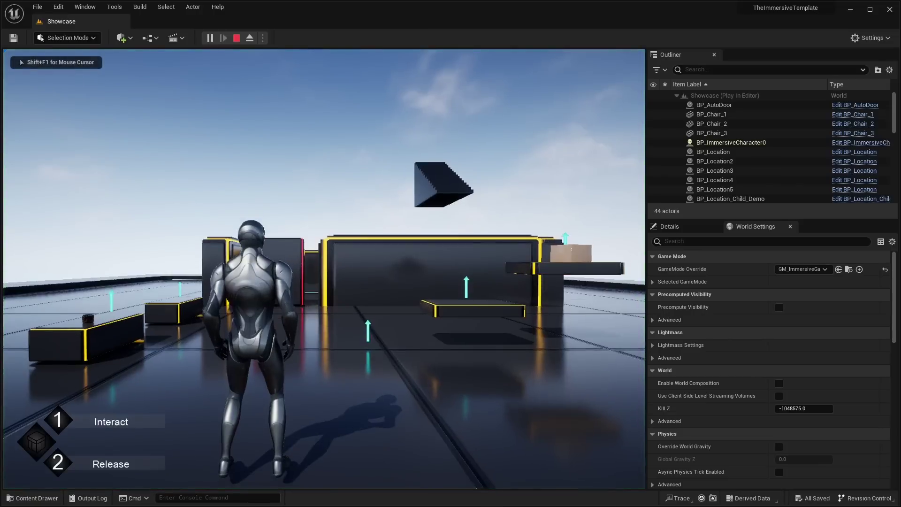
# Step: Run the character around the demo room to look over its platforms, door and chairs
pyautogui.press('w')
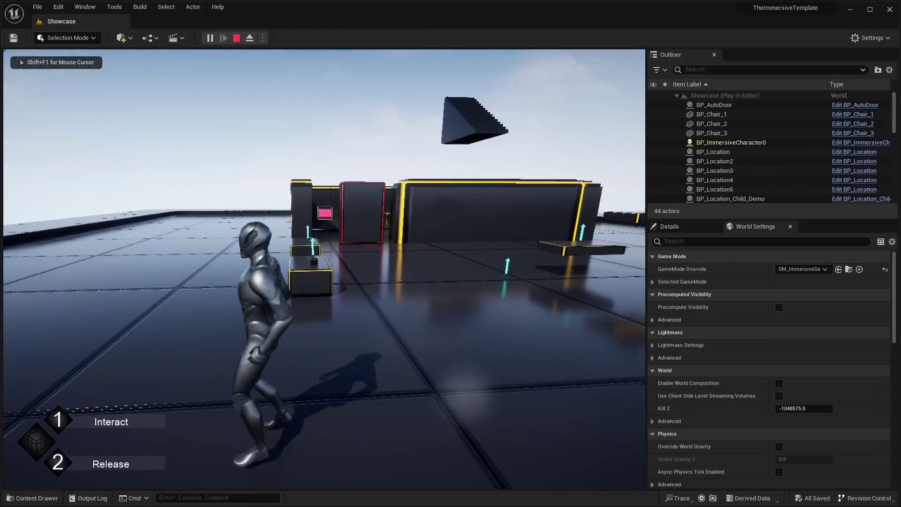
pyautogui.press('d')
pyautogui.press('a')
pyautogui.press('w')
pyautogui.press('d')
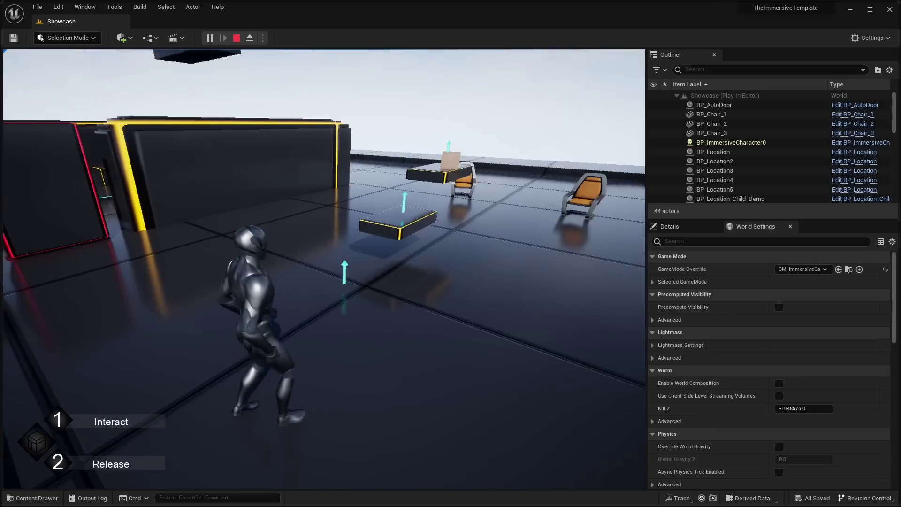
pyautogui.press('w')
pyautogui.press('w')
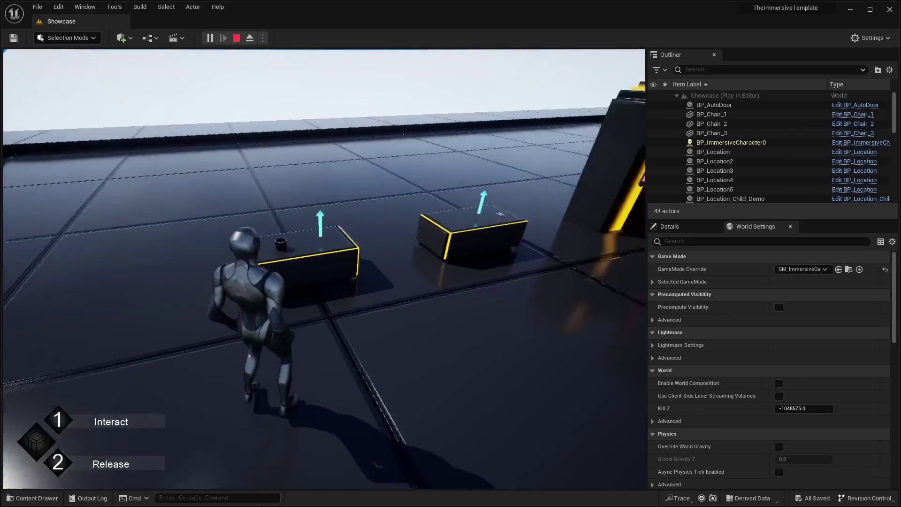
pyautogui.press('w')
# Step: Jump across the low platform toward the chairs and pick up the box from the next platform
pyautogui.press('space')
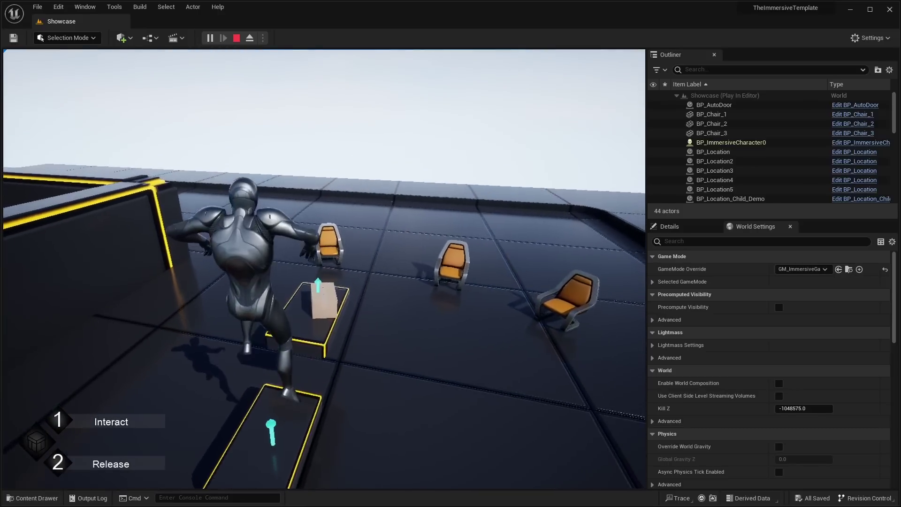
pyautogui.press('w')
pyautogui.press('e')
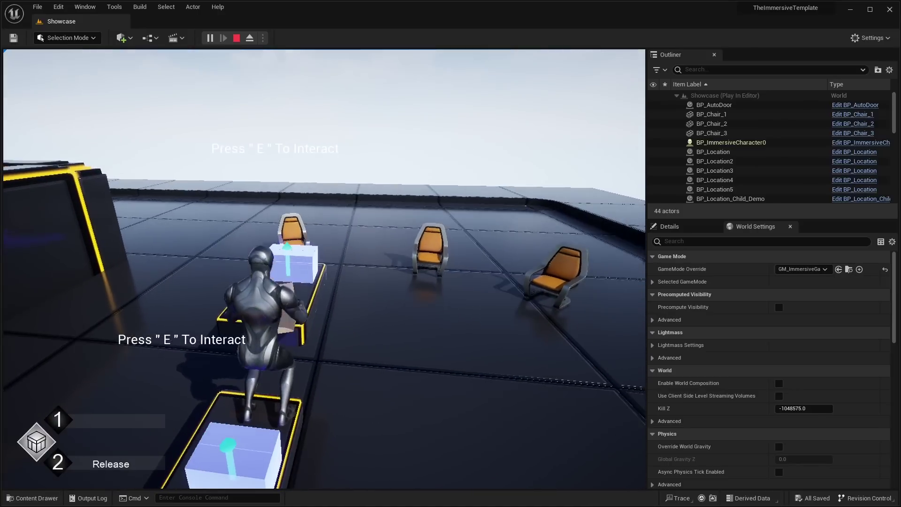
# Step: Carry the box past the platforms and put it down on the marked floor location
pyautogui.press('w')
pyautogui.press('w')
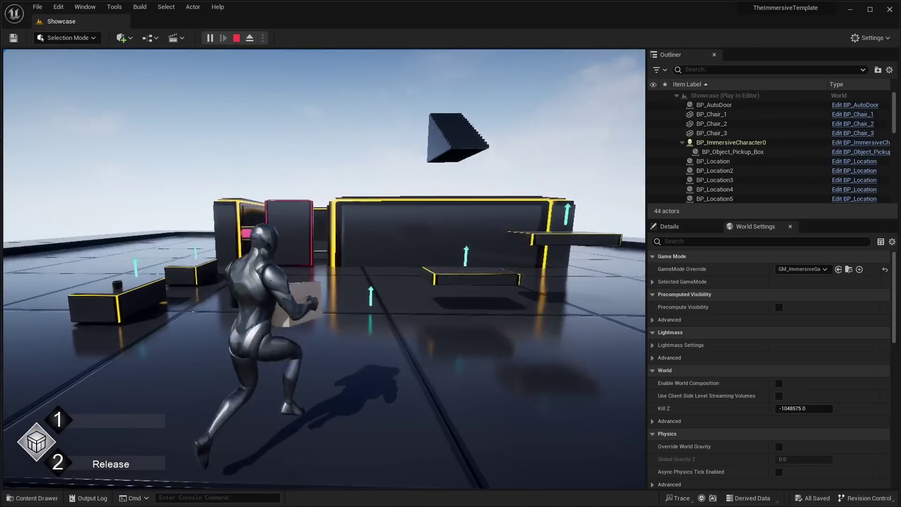
pyautogui.press('w')
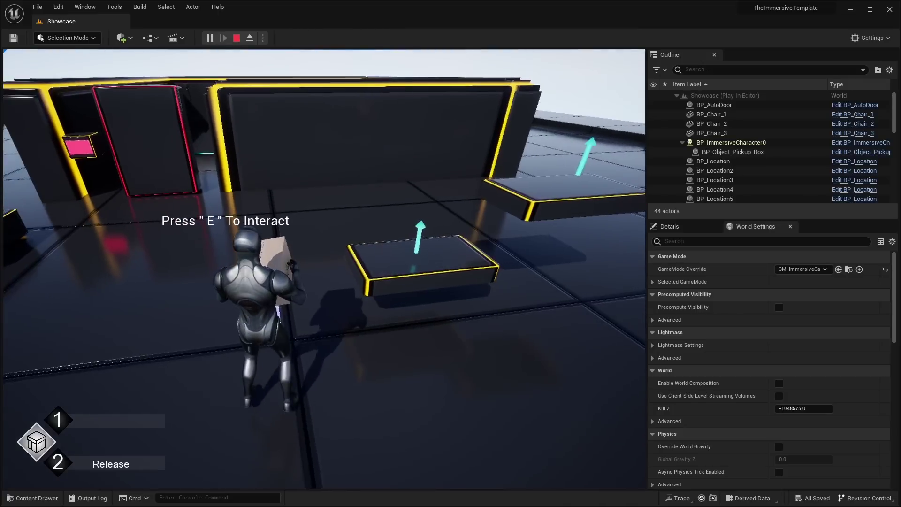
pyautogui.press('w')
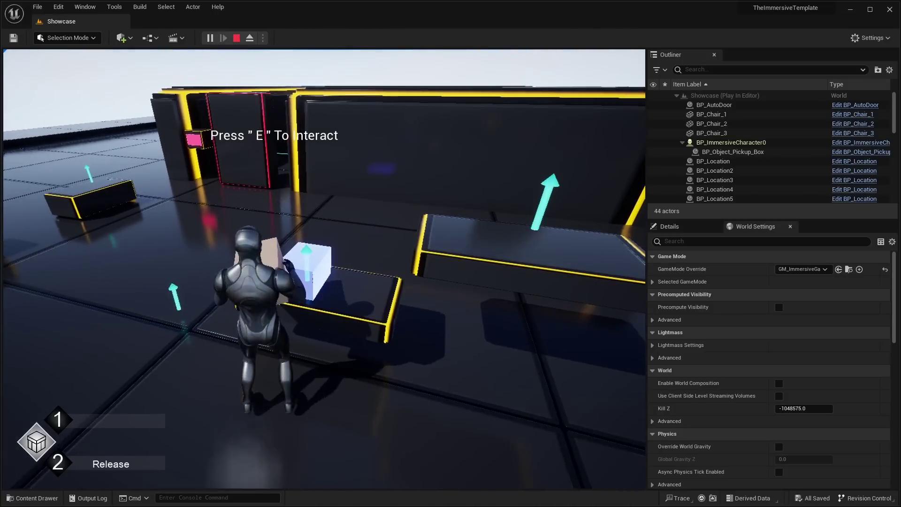
pyautogui.press('w')
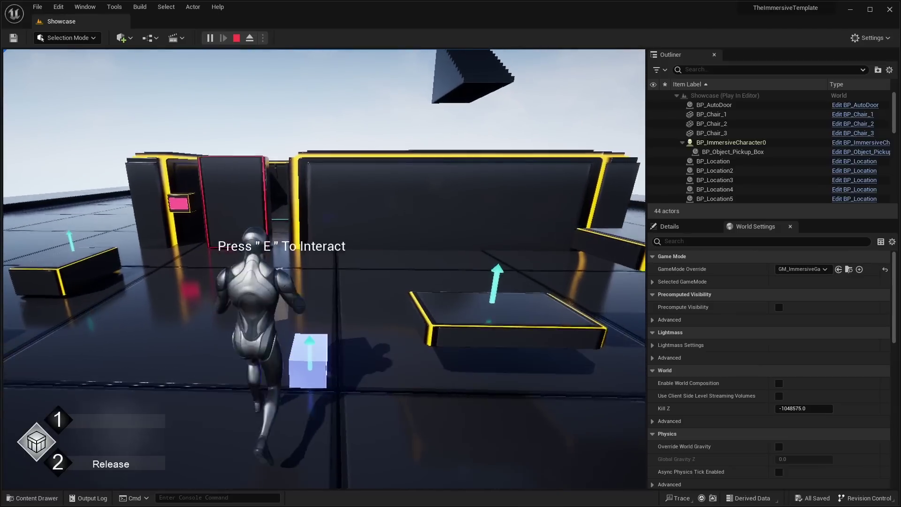
pyautogui.press('e')
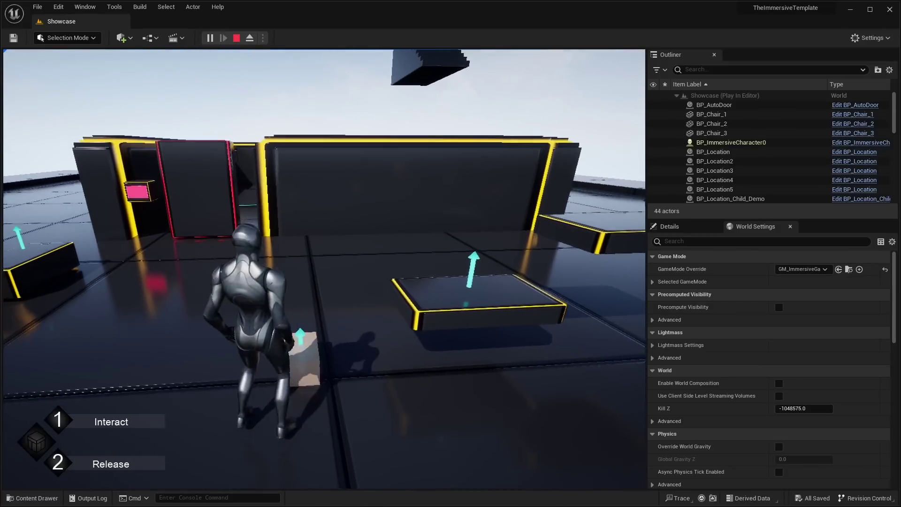
# Step: Run around the placed box to the platform holding the cup and pick up the cup
pyautogui.press('w')
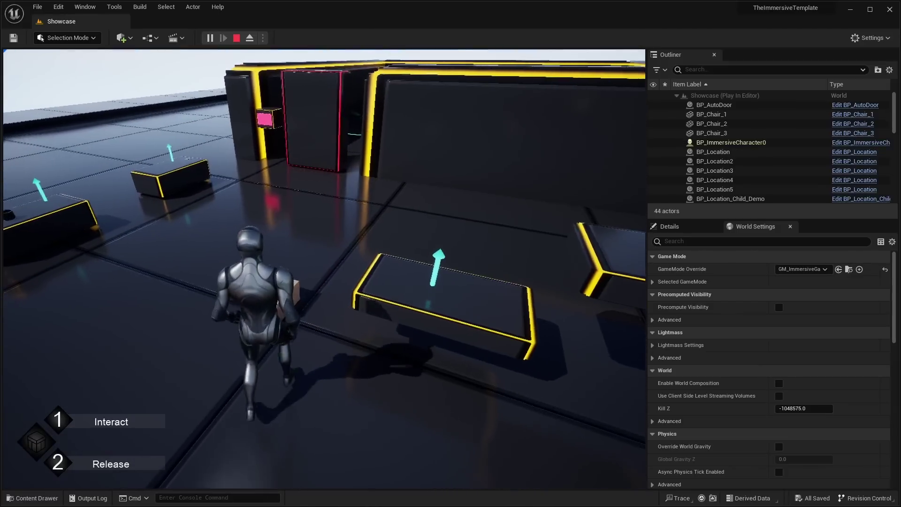
pyautogui.press('s')
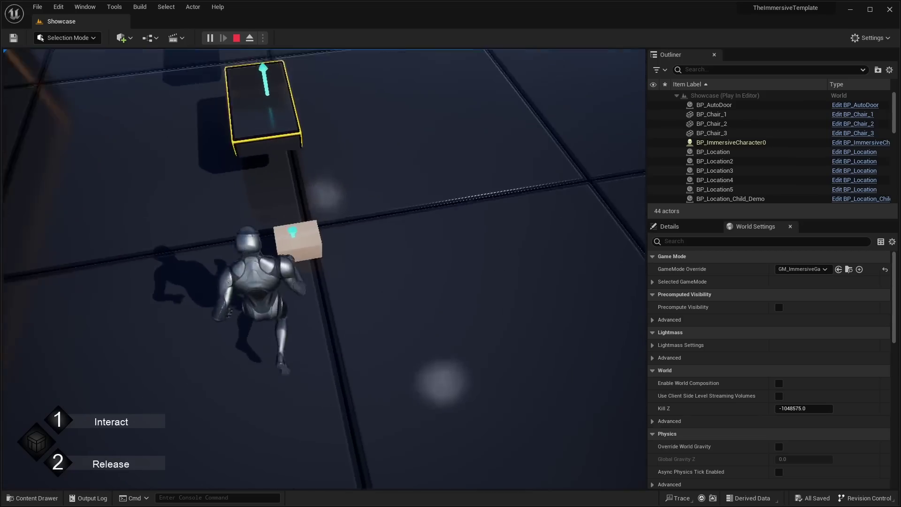
pyautogui.press('w')
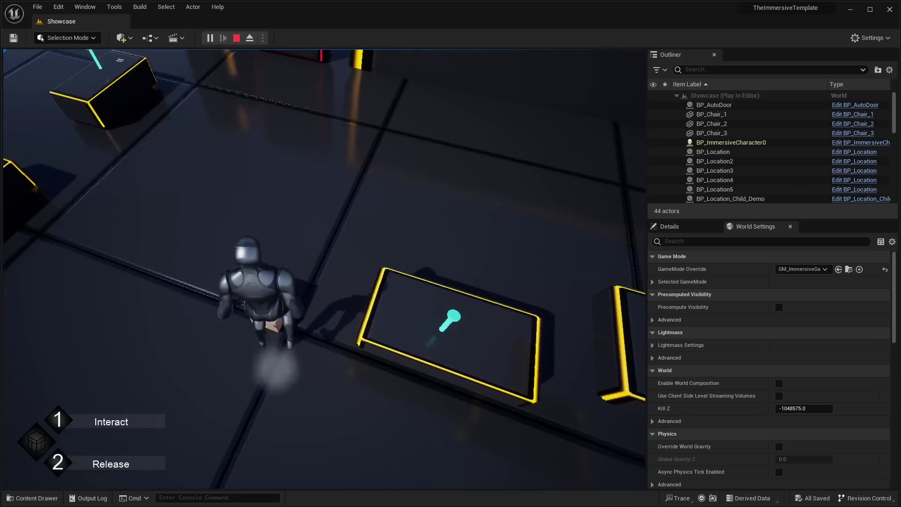
pyautogui.press('w')
pyautogui.press('e')
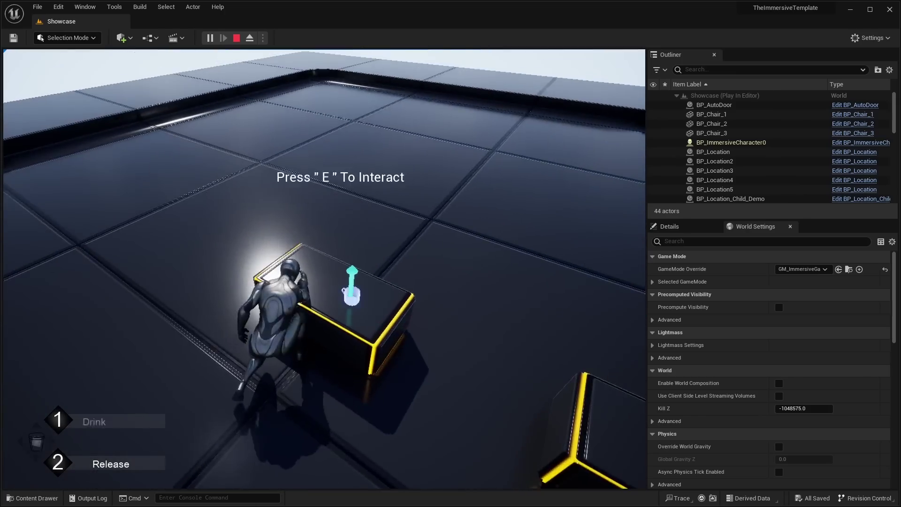
# Step: Walk around with the cup, put it back on its platform and run toward the neighbouring platform
pyautogui.press('s')
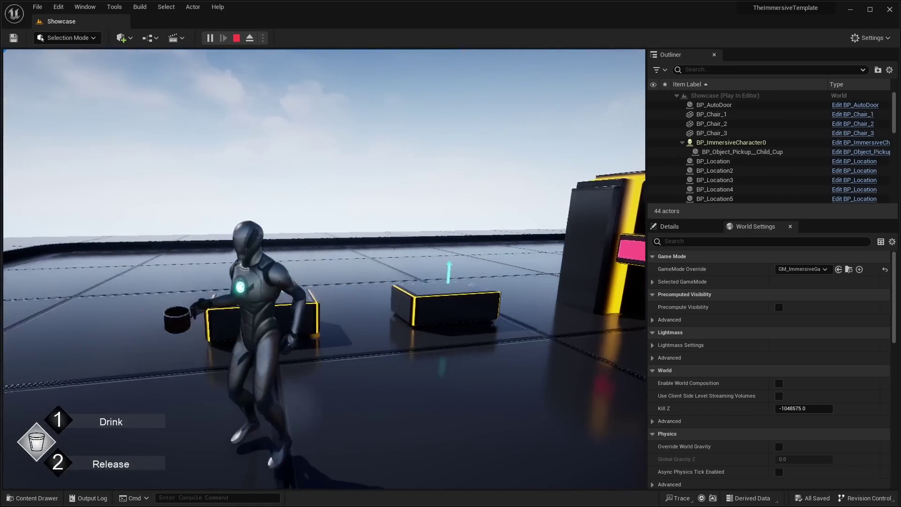
pyautogui.press('w')
pyautogui.press('e')
pyautogui.press('d')
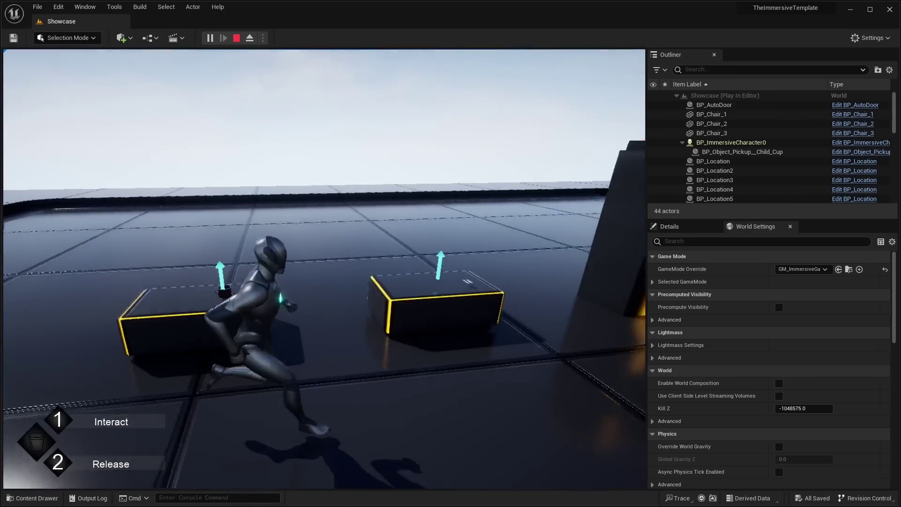
# Step: Run past the platforms to the orange chairs and sit down on one of them
pyautogui.press('w')
pyautogui.press('w')
pyautogui.press('w')
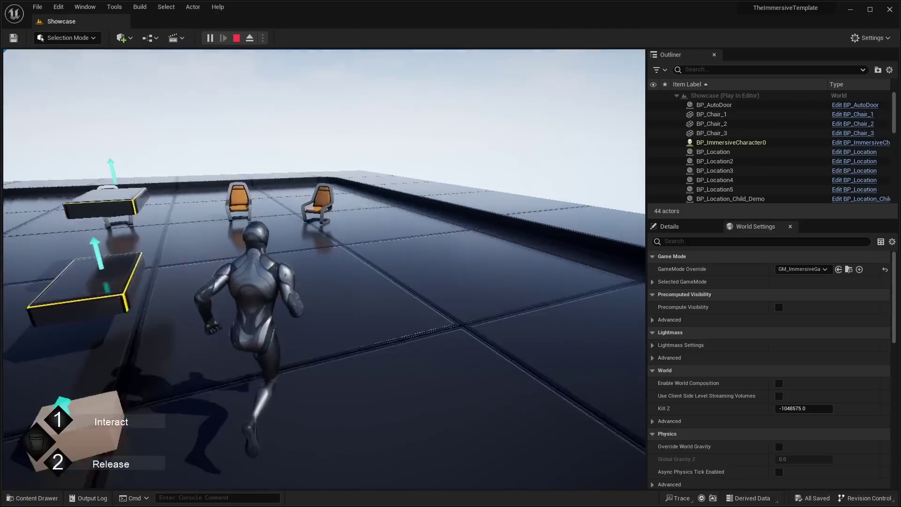
pyautogui.press('w')
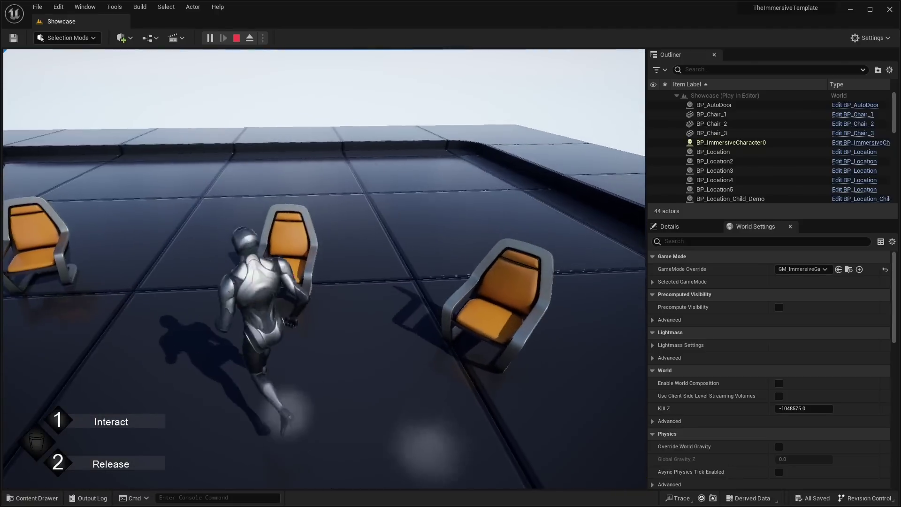
pyautogui.press('e')
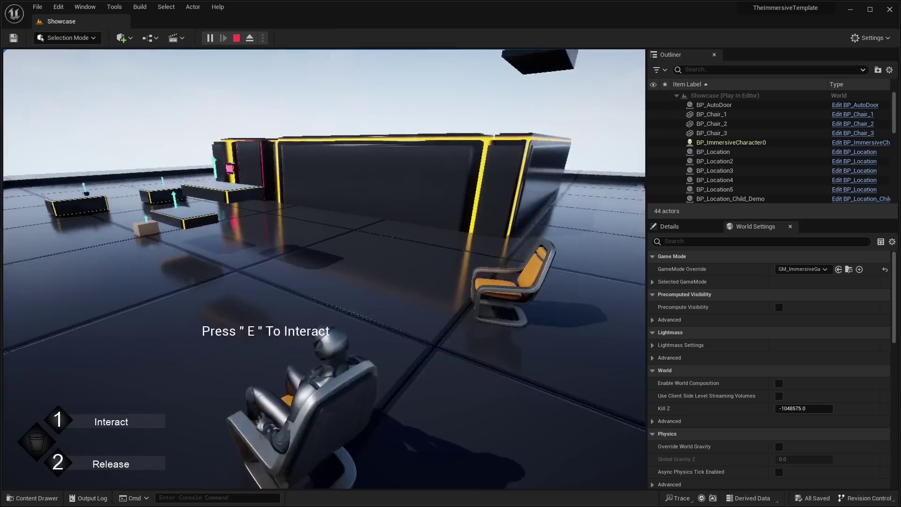
# Step: Stand up from the chair, walk to a neighbouring chair and sit down on it
pyautogui.press('e')
pyautogui.press('w')
pyautogui.press('w')
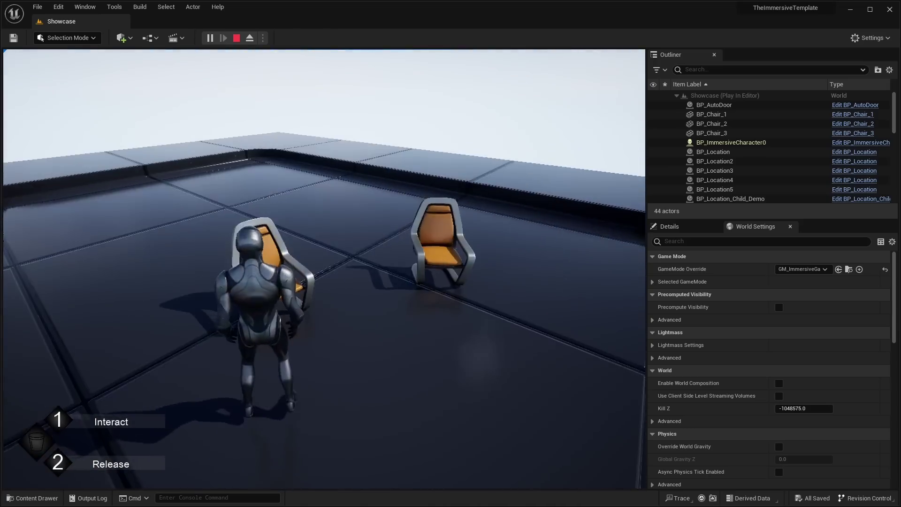
pyautogui.press('e')
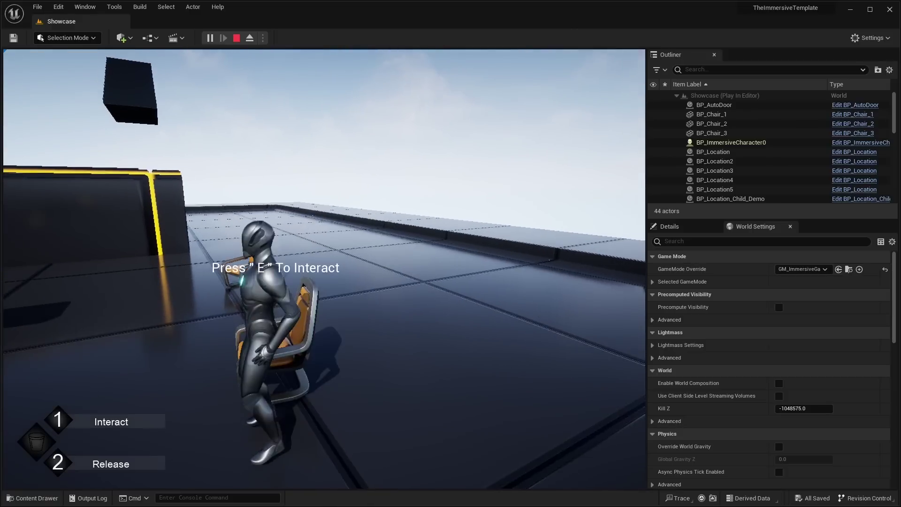
# Step: Leave that chair and try sitting down on and getting up from the remaining chairs
pyautogui.press('e')
pyautogui.press('w')
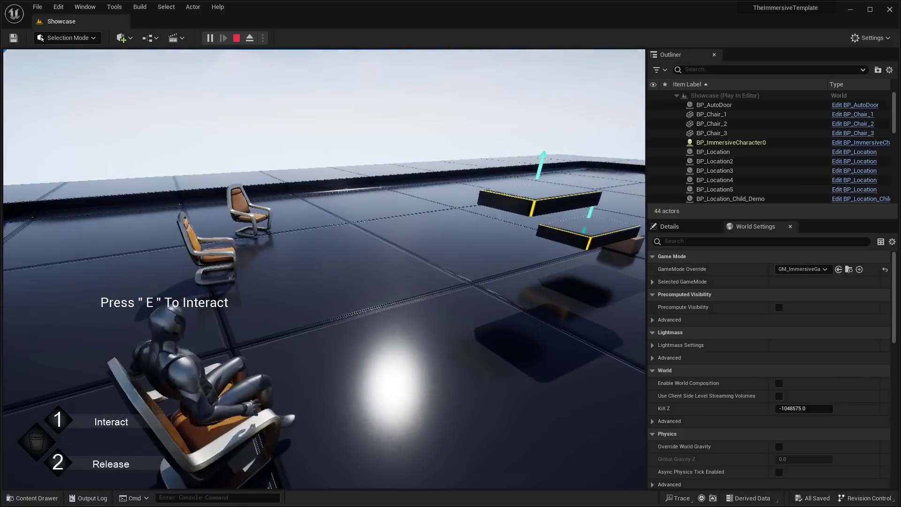
pyautogui.press('w')
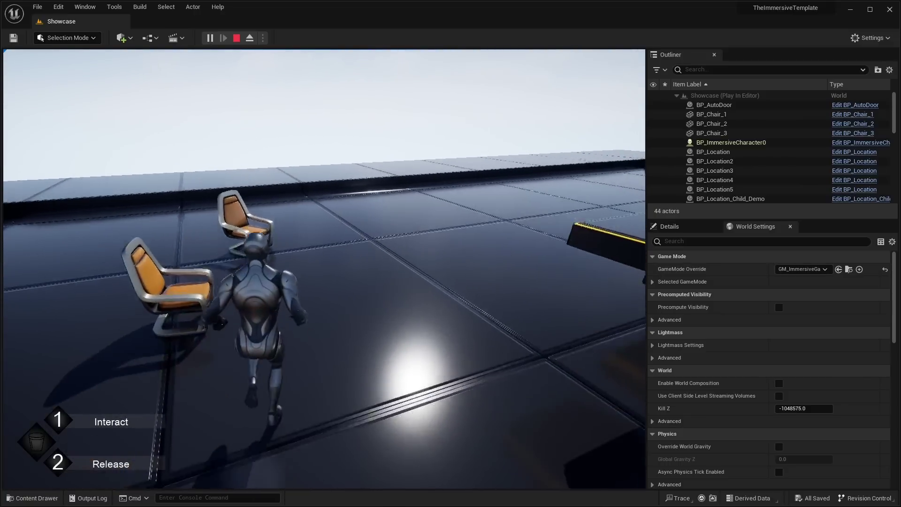
pyautogui.press('e')
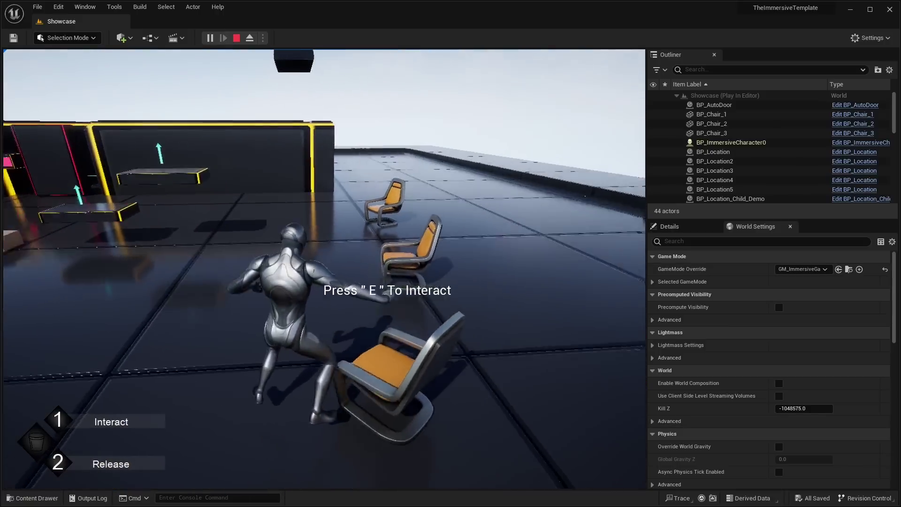
# Step: Run back to the platform beside the red-edged door and pick up the key card
pyautogui.press('w')
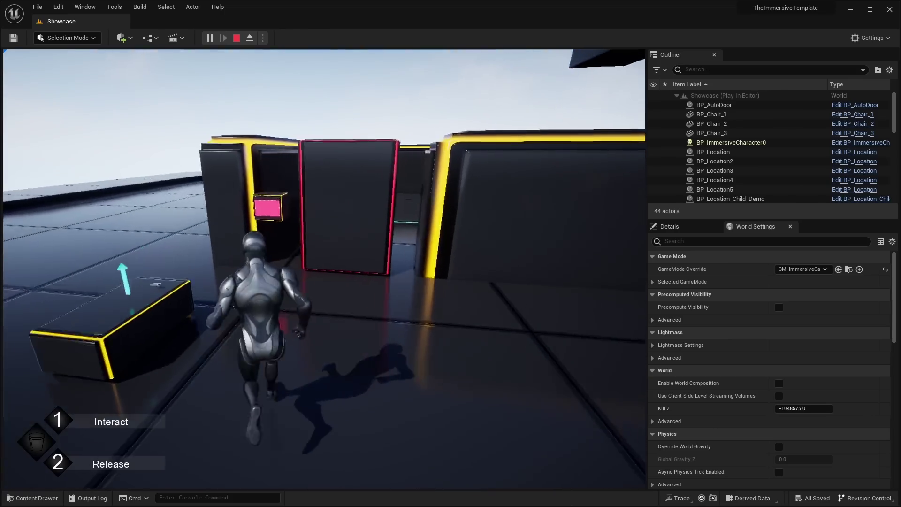
pyautogui.press('s')
pyautogui.press('w')
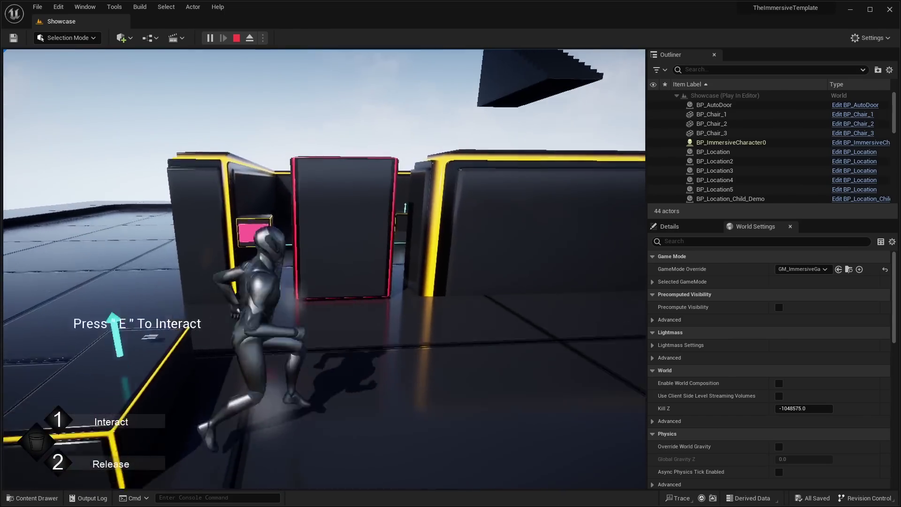
pyautogui.press('d')
pyautogui.press('s')
pyautogui.press('w')
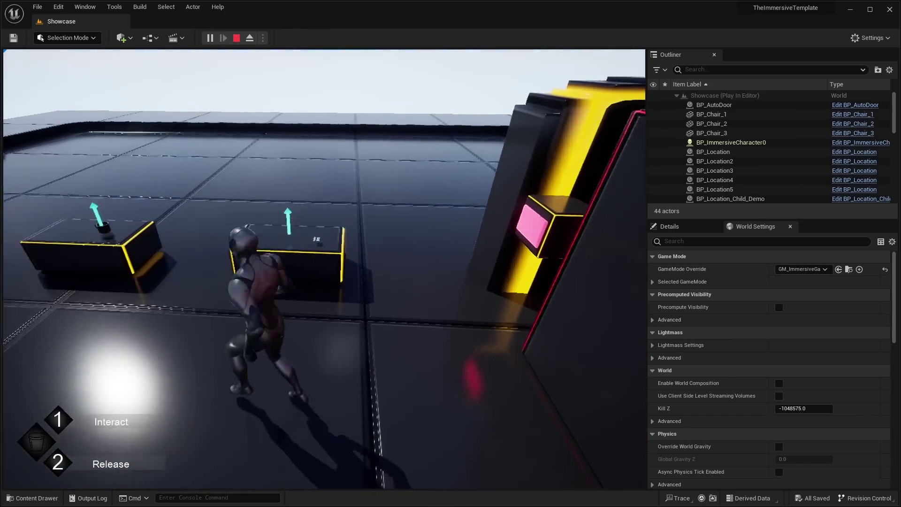
pyautogui.press('e')
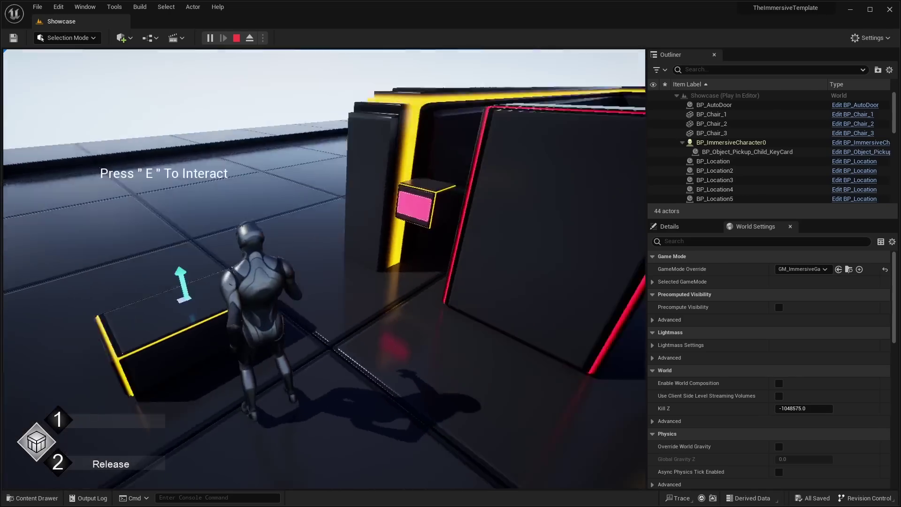
# Step: Carry the key card through the doorway into the walled room and release it near the pedestal
pyautogui.press('w')
pyautogui.press('w')
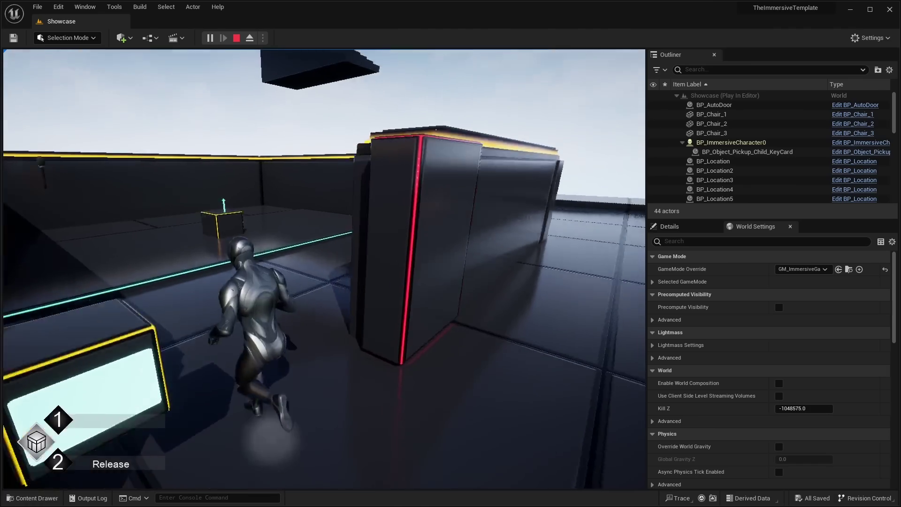
pyautogui.press('a')
pyautogui.press('w')
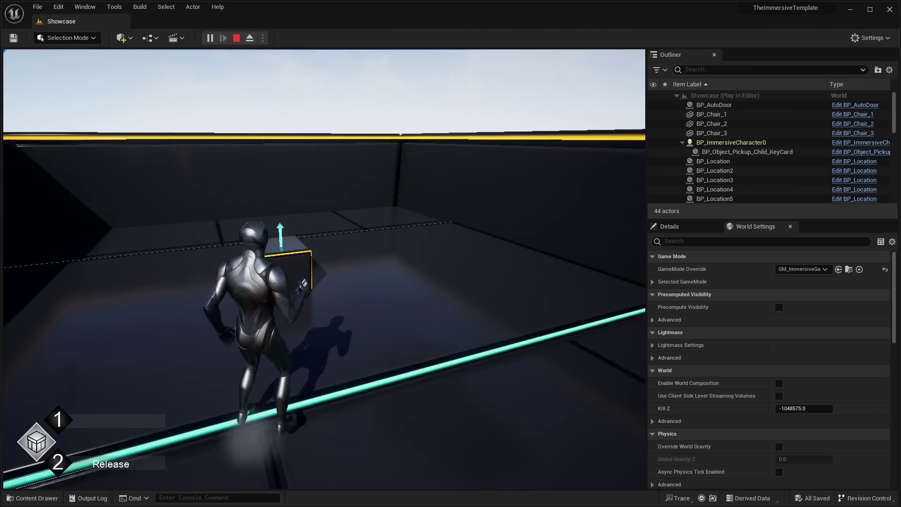
pyautogui.press('2')
pyautogui.press('w')
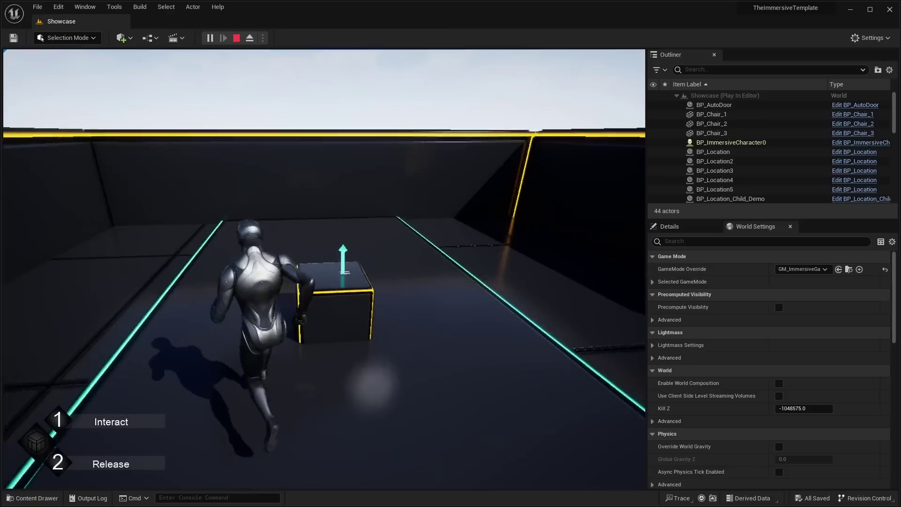
# Step: Take the key card again and test interacting with the pedestal in the walled room
pyautogui.press('1')
pyautogui.press('w')
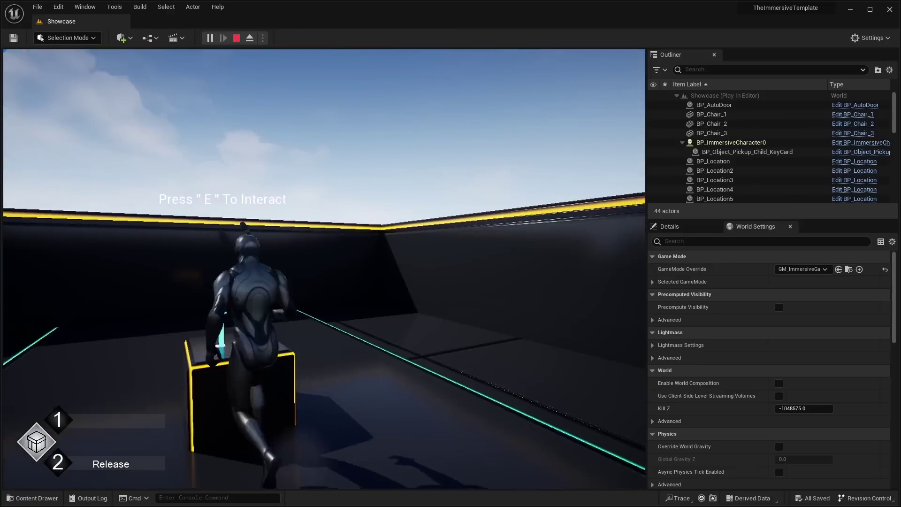
pyautogui.press('e')
pyautogui.press('w')
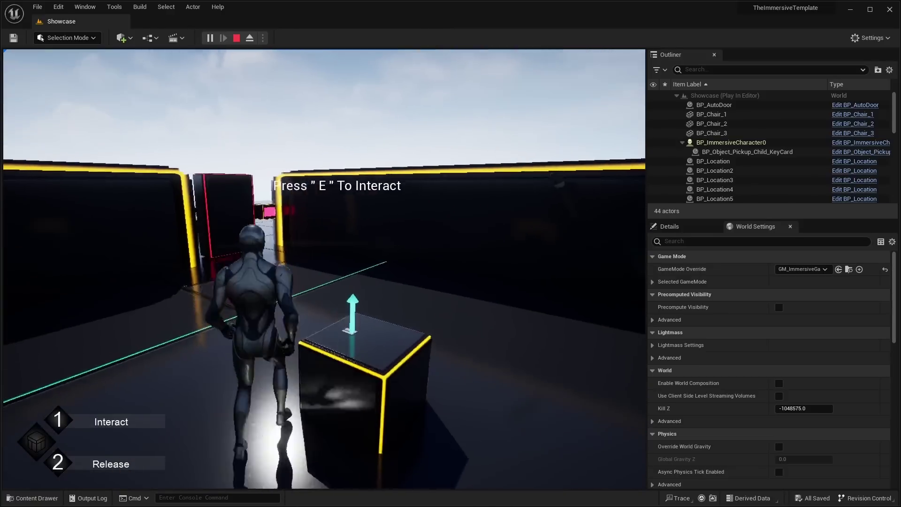
# Step: Release the key card and take the torch from the wall of the room
pyautogui.press('s')
pyautogui.press('w')
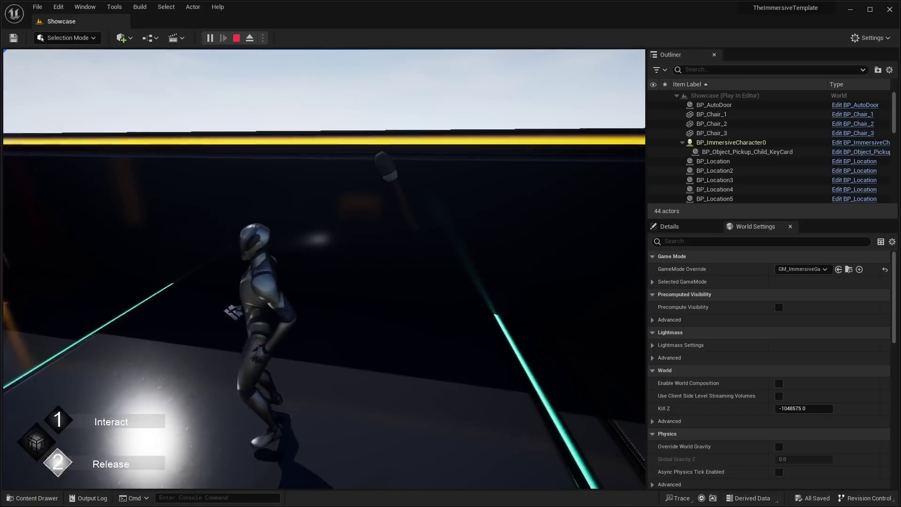
pyautogui.press('2')
pyautogui.press('w')
pyautogui.press('e')
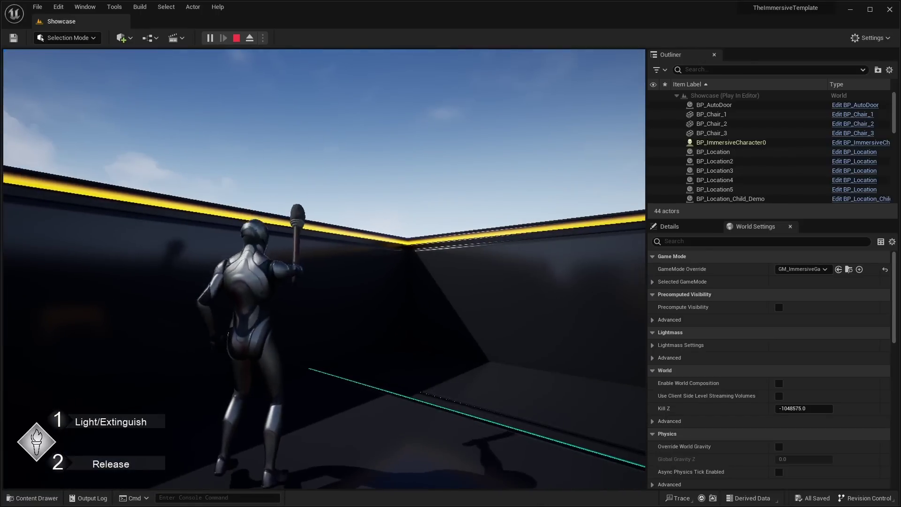
# Step: Light the torch and walk around the walled room with it burning
pyautogui.press('w')
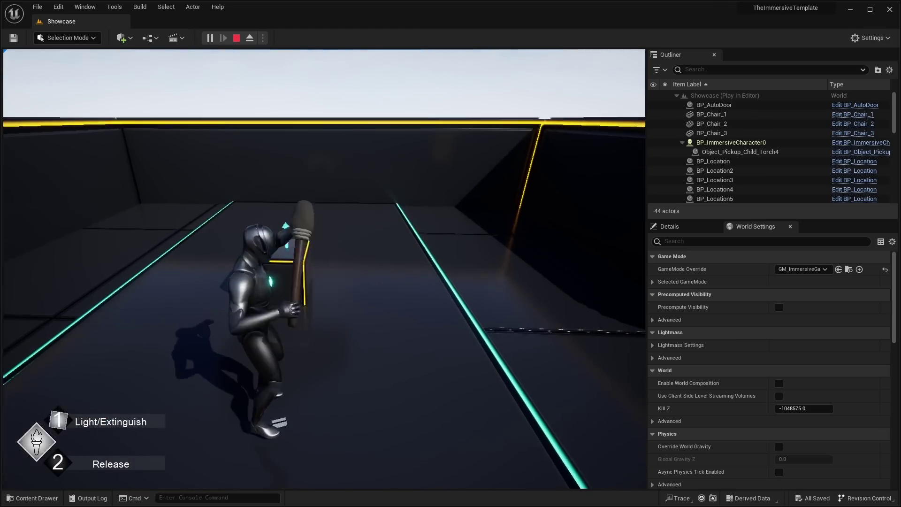
pyautogui.press('1')
pyautogui.press('w')
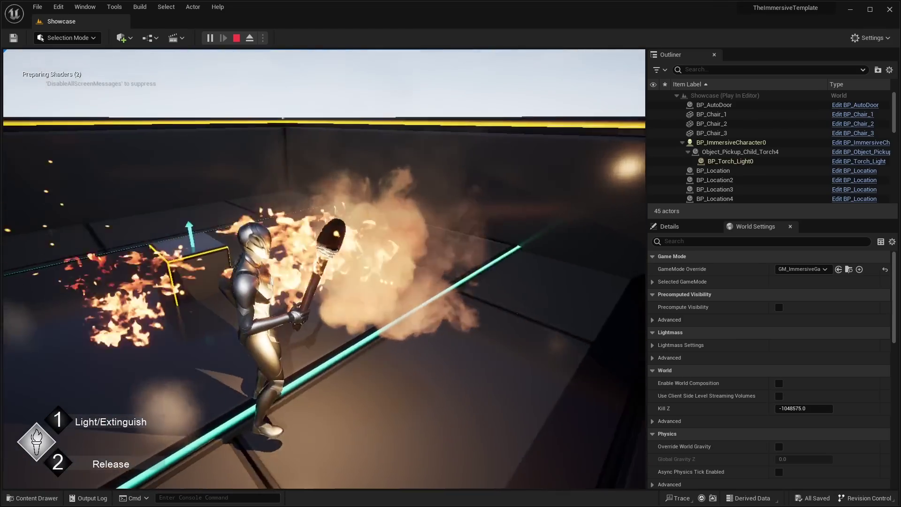
pyautogui.press('w')
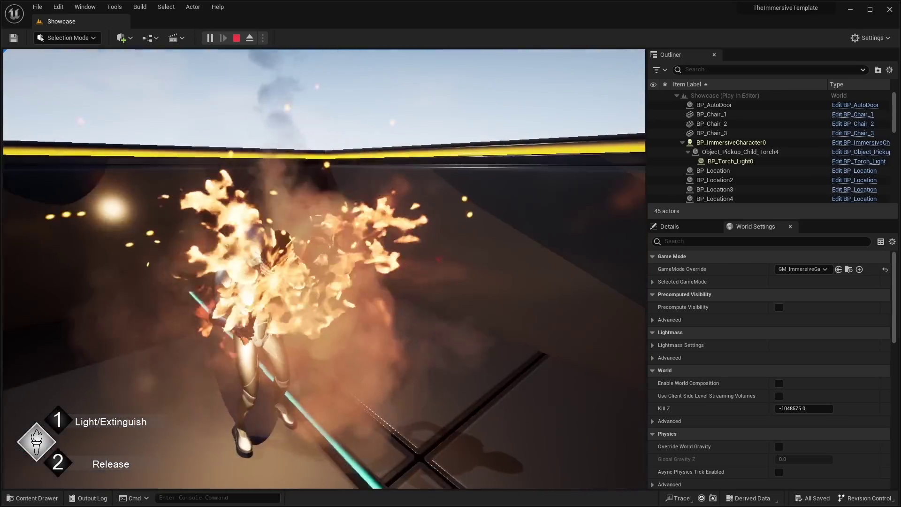
# Step: Extinguish, relight and extinguish the torch again while running toward the room's doorway
pyautogui.press('1')
pyautogui.press('1')
pyautogui.press('1')
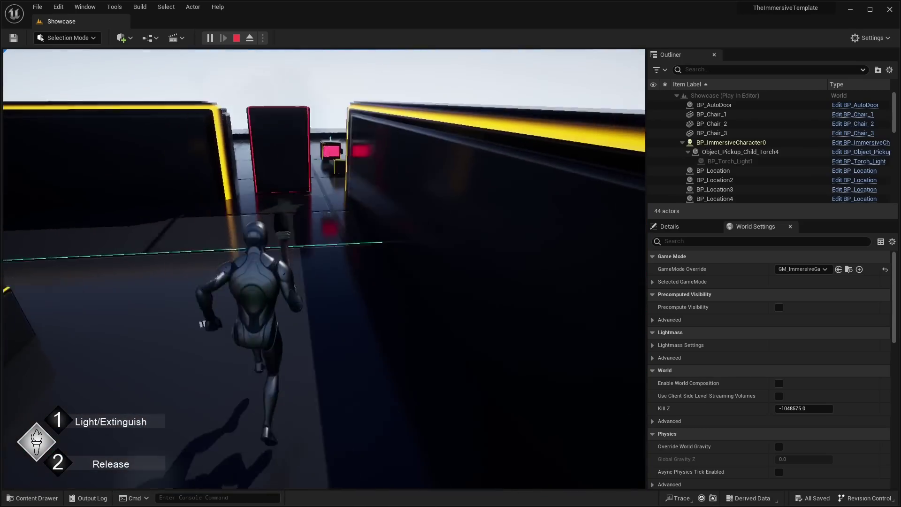
pyautogui.press('w')
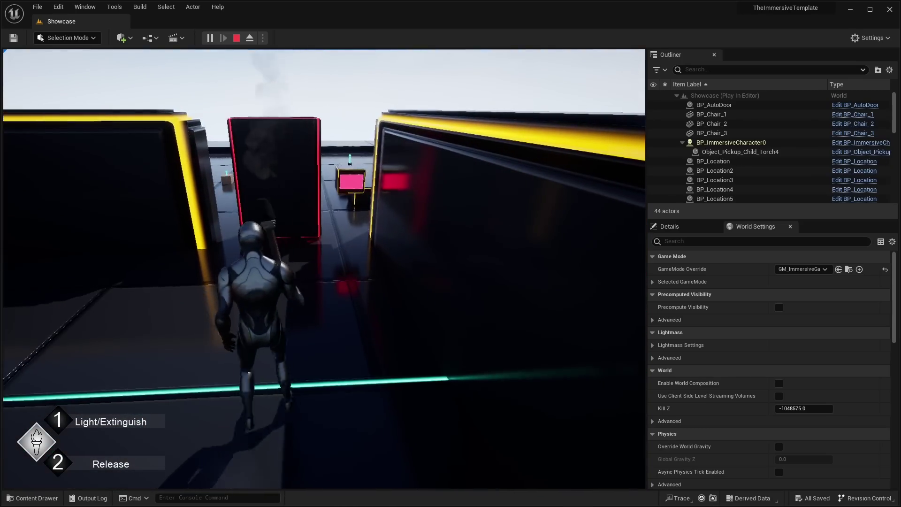
# Step: Turn back into the room and swap the torch for the key card
pyautogui.press('s')
pyautogui.press('e')
pyautogui.press('w')
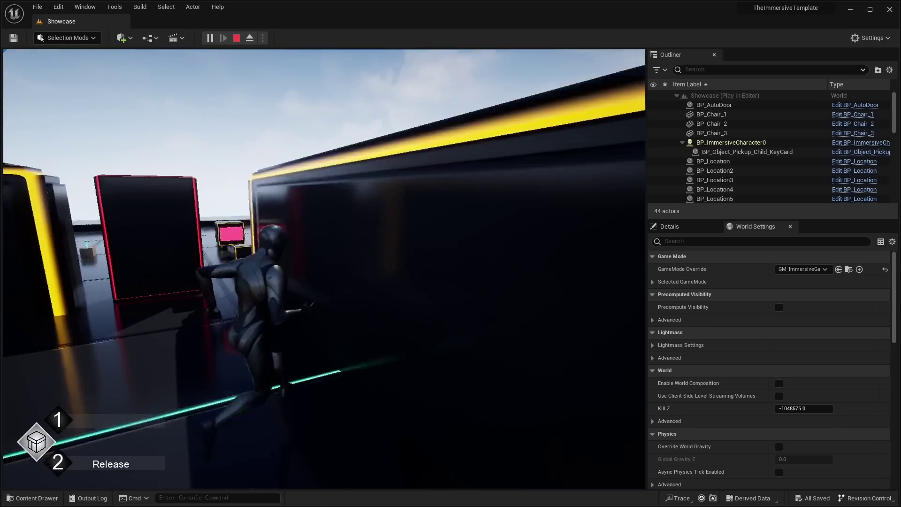
# Step: Run outside with the key card past the platforms to the box and end the play session
pyautogui.press('w')
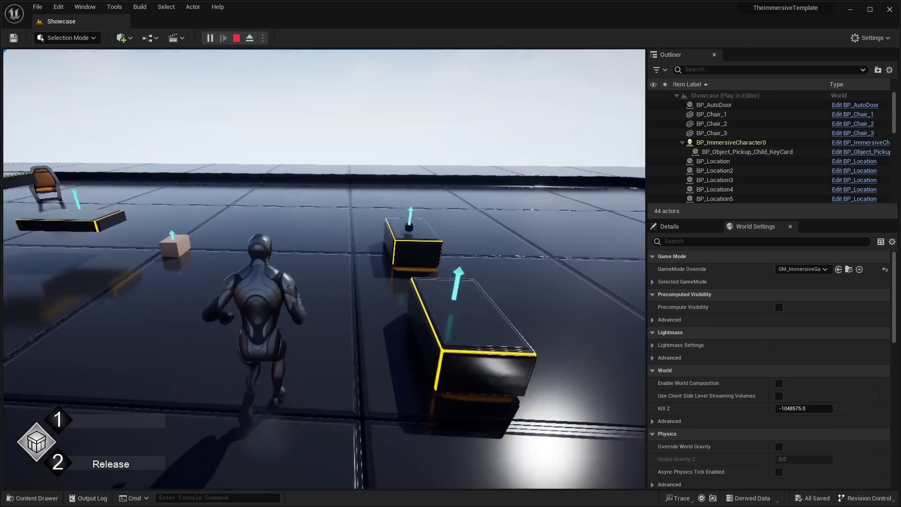
pyautogui.press('w')
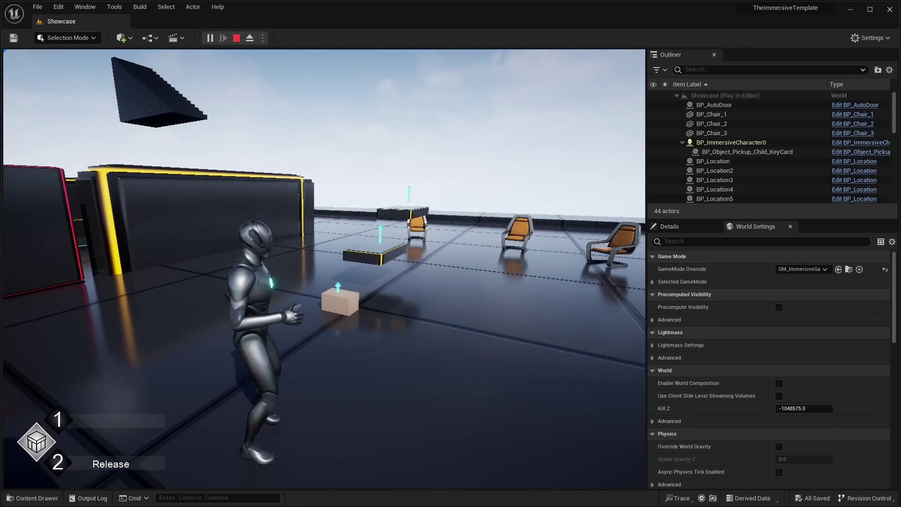
pyautogui.press('w')
pyautogui.press('w')
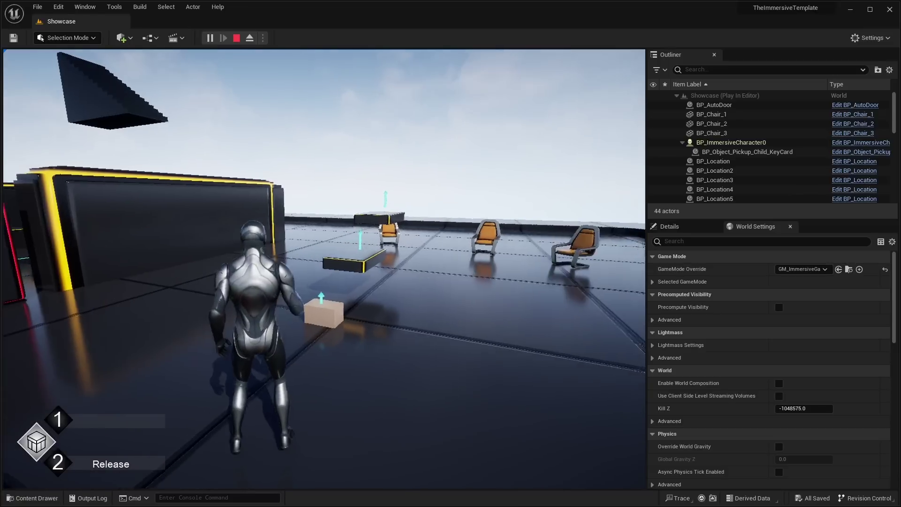
pyautogui.press('Escape')
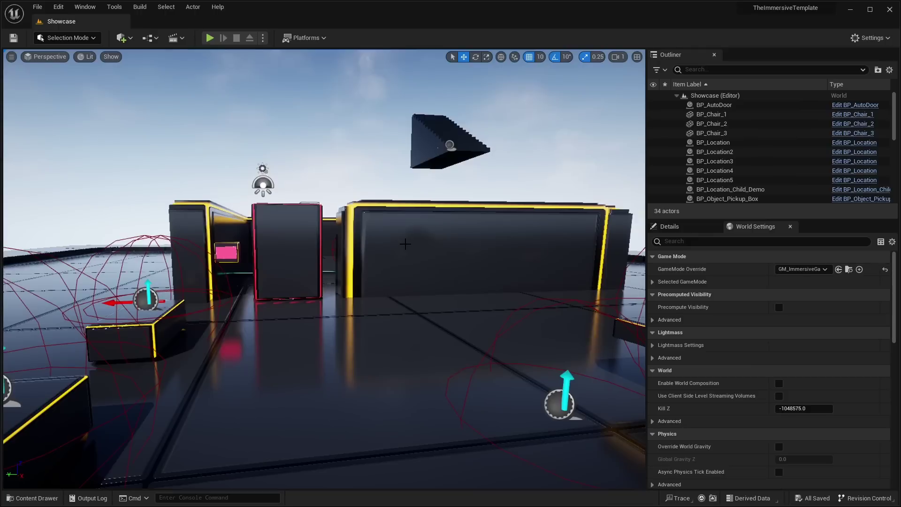